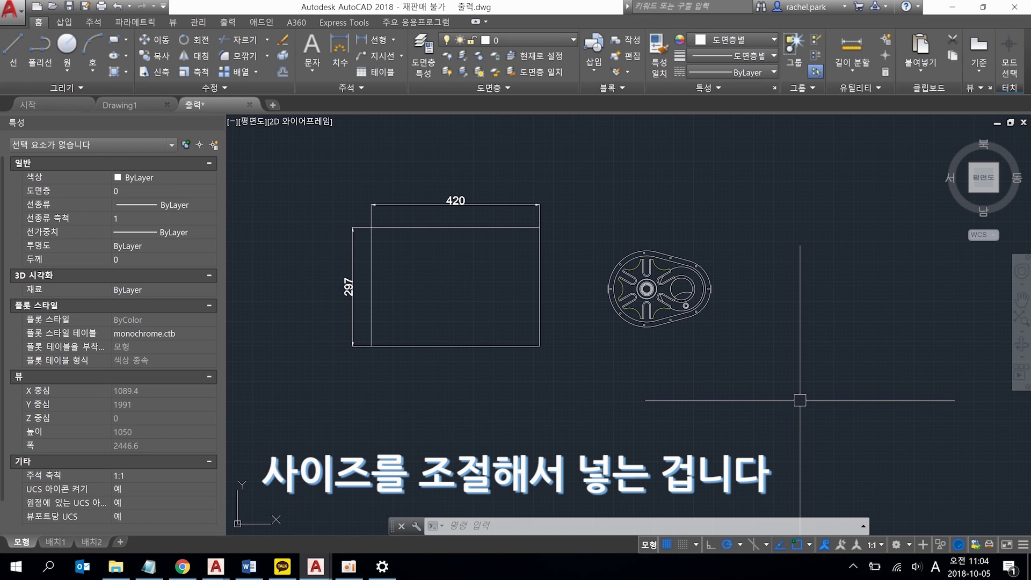
Pan and zoom out from the 420×297 sheet and gear toward the elevation drawing.
middle_click_drag(741, 356, 698, 369)
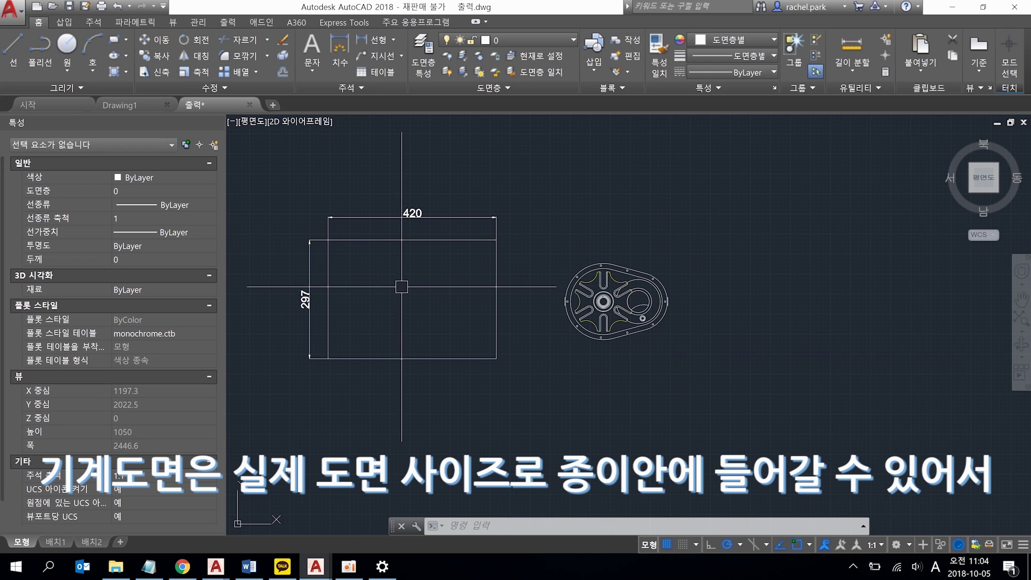
scroll(469, 280, "down", 1)
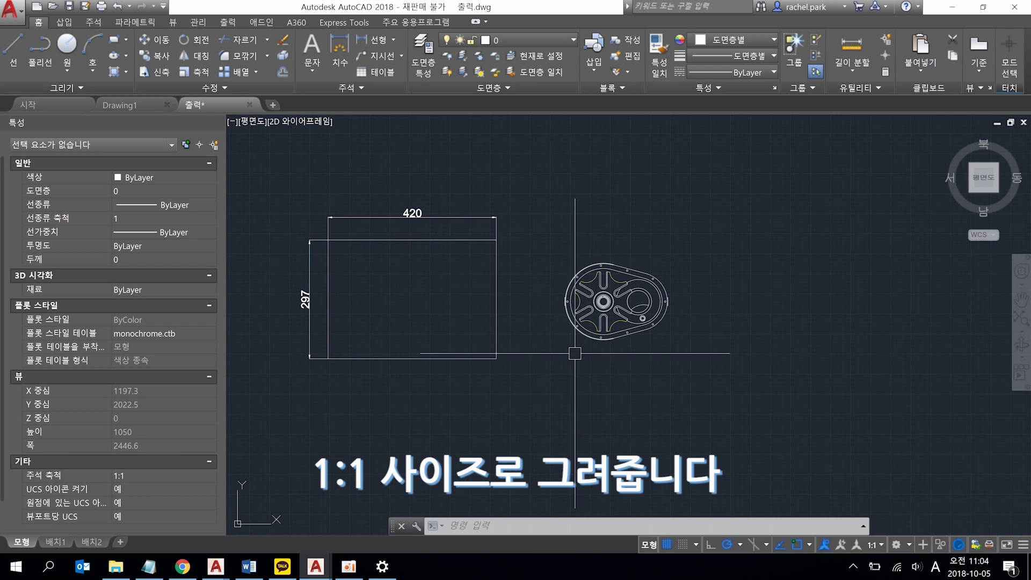
scroll(511, 306, "down", 5)
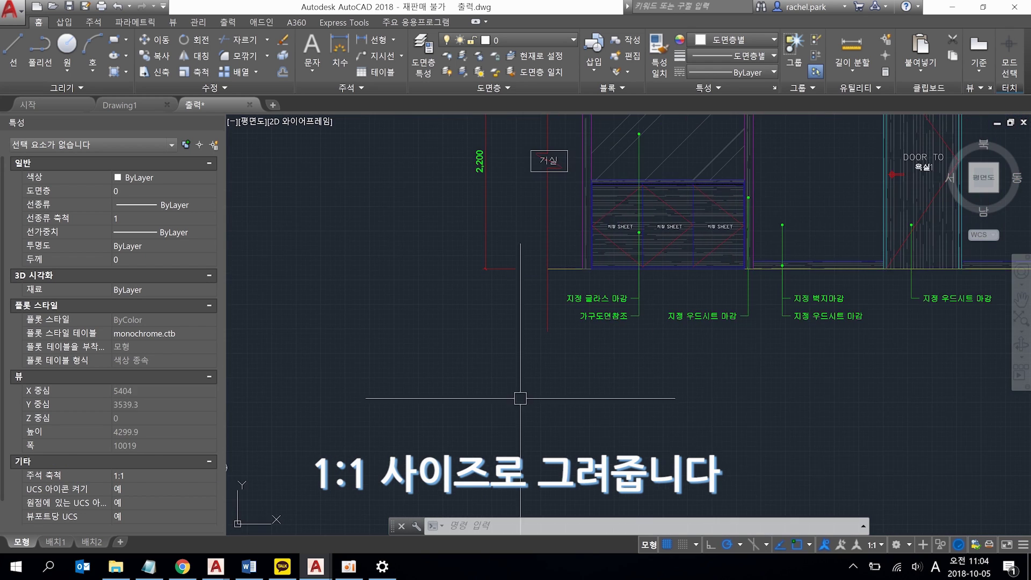
Look over the elevation drawing, then zoom back in on the 420×297 sheet and gear.
middle_click_drag(831, 271, 580, 408)
scroll(580, 408, "down", 2)
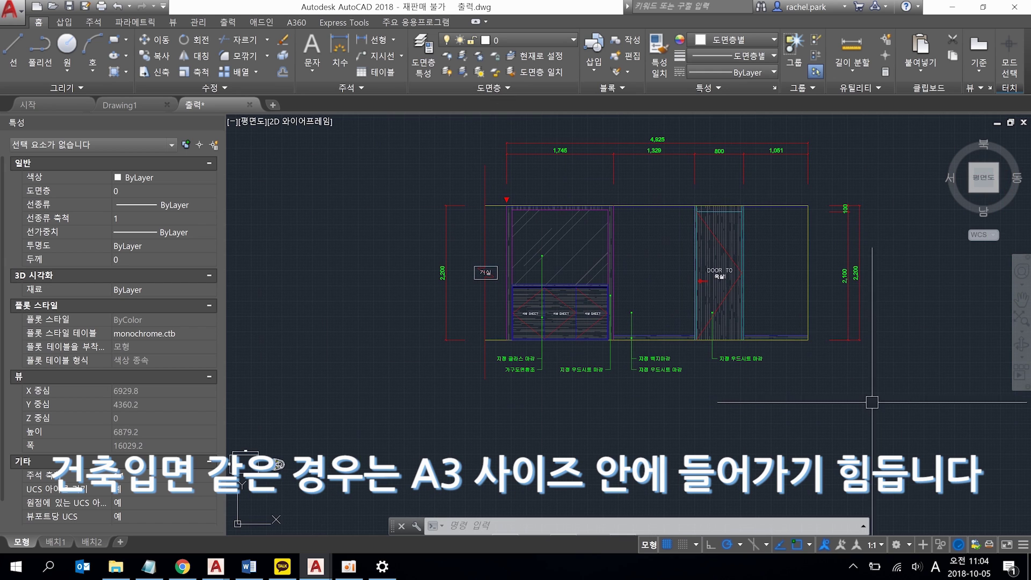
middle_click_drag(712, 348, 786, 322)
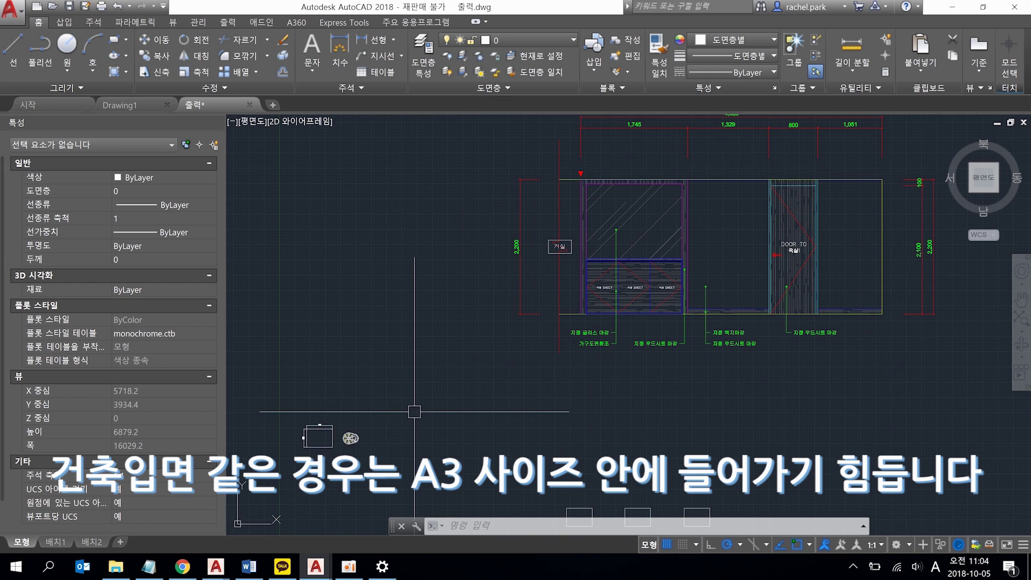
middle_click_drag(460, 356, 423, 386)
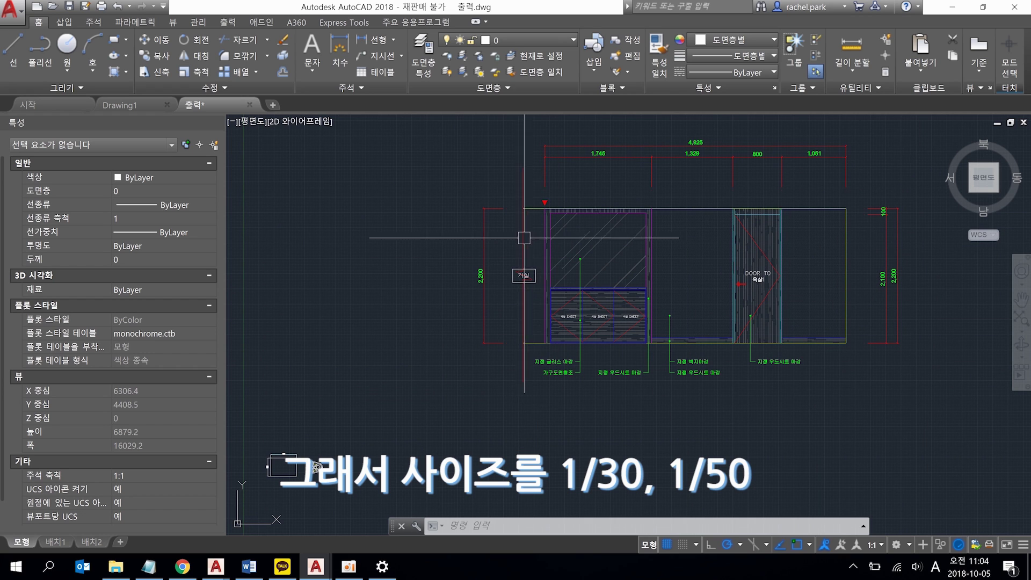
middle_click_drag(409, 339, 499, 239)
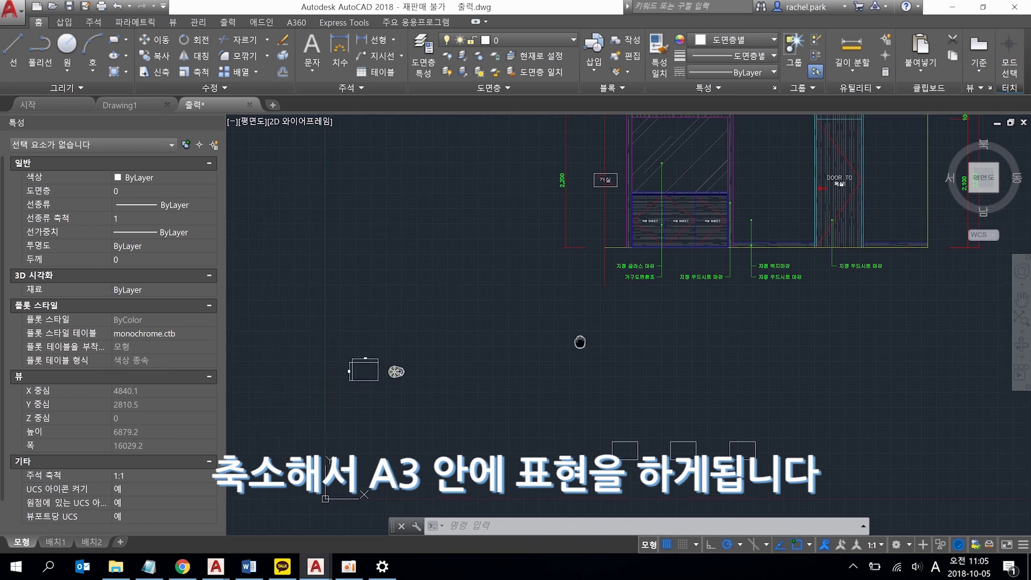
middle_click_drag(593, 340, 547, 355)
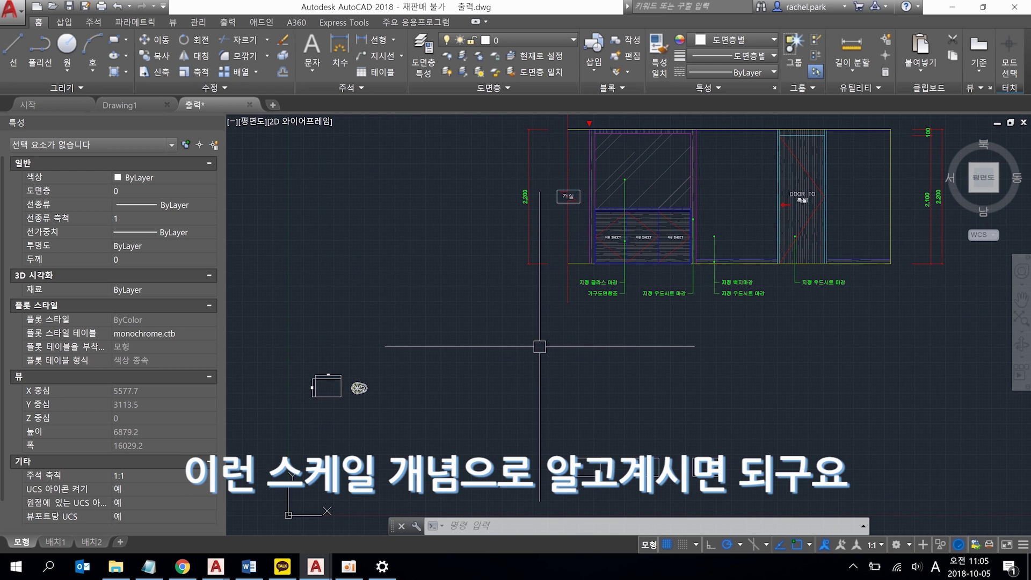
middle_click_drag(880, 372, 853, 385)
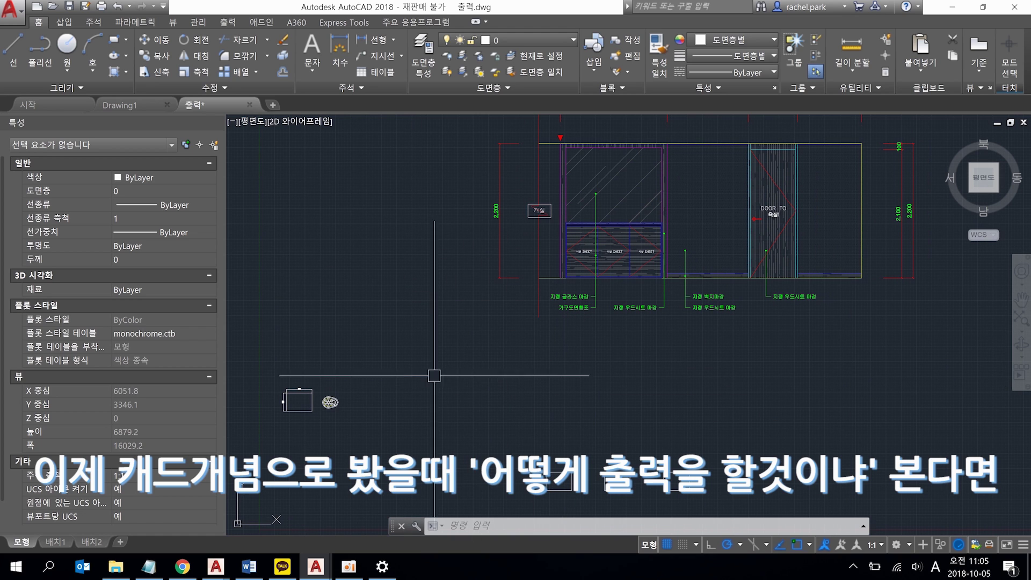
middle_click_drag(434, 375, 552, 338)
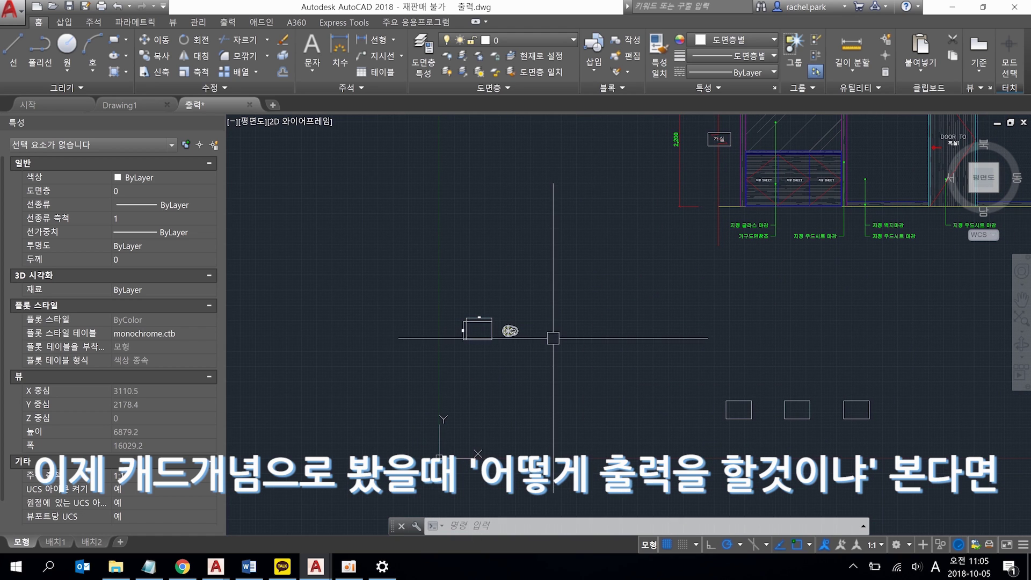
scroll(505, 345, "up", 4)
scroll(484, 345, "up", 4)
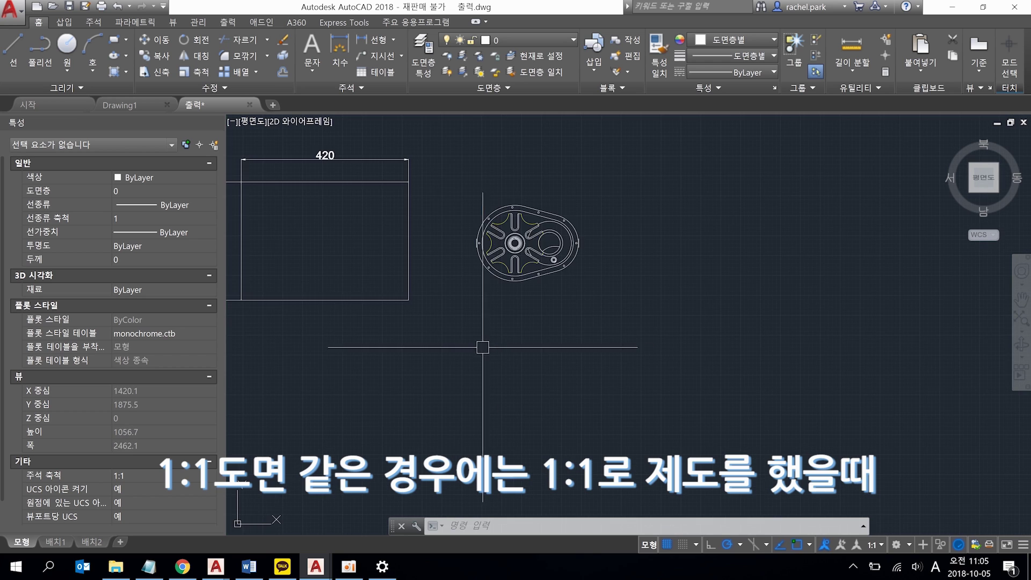
Move the 420×297 sheet and its dimensions so it surrounds the gear.
left_click(536, 352)
left_click(298, 174)
key("Return")
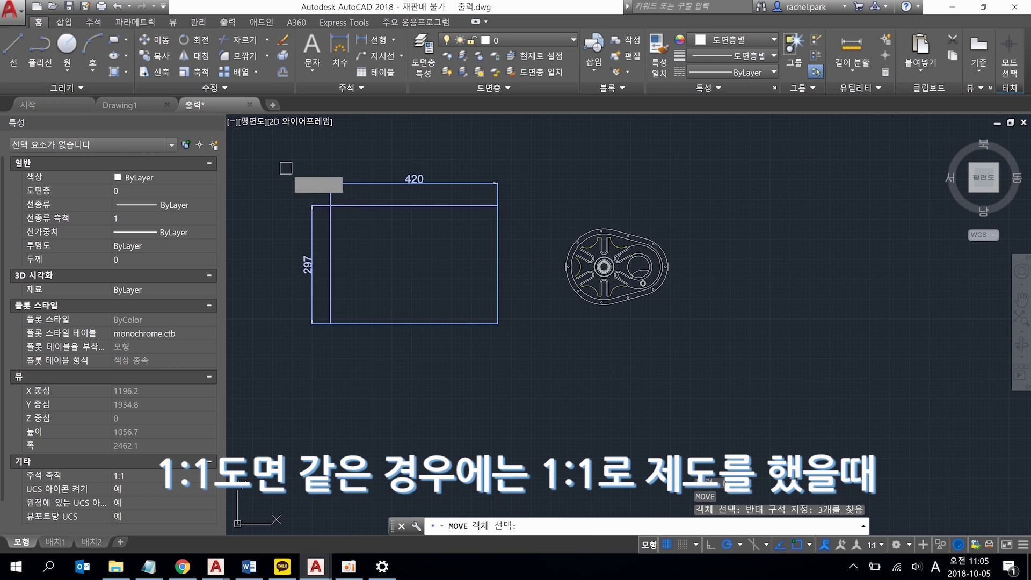
left_click(570, 424)
left_click(772, 432)
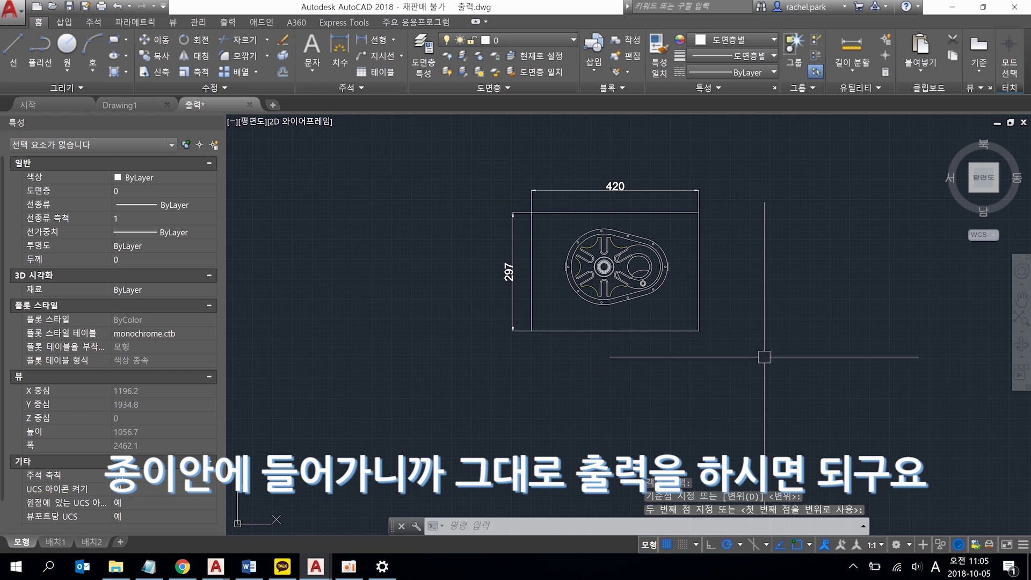
middle_click_drag(796, 336, 598, 336)
scroll(559, 345, "down", 2)
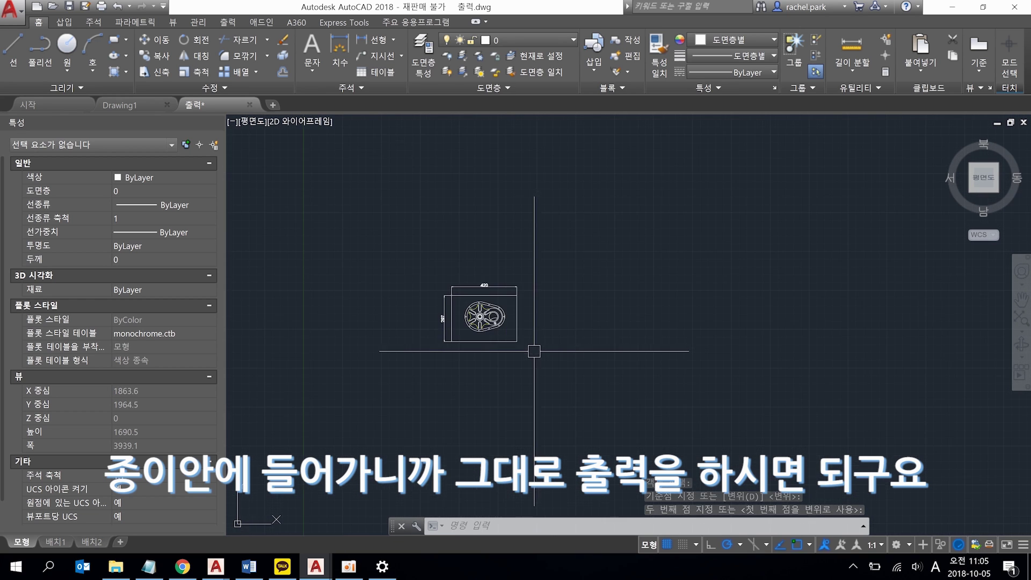
scroll(667, 318, "down", 4)
Pan over to the elevation drawing and back to the framed gear.
mouse_move(660, 322)
middle_mouse_down()
mouse_move(591, 390)
mouse_move(575, 392)
middle_mouse_up()
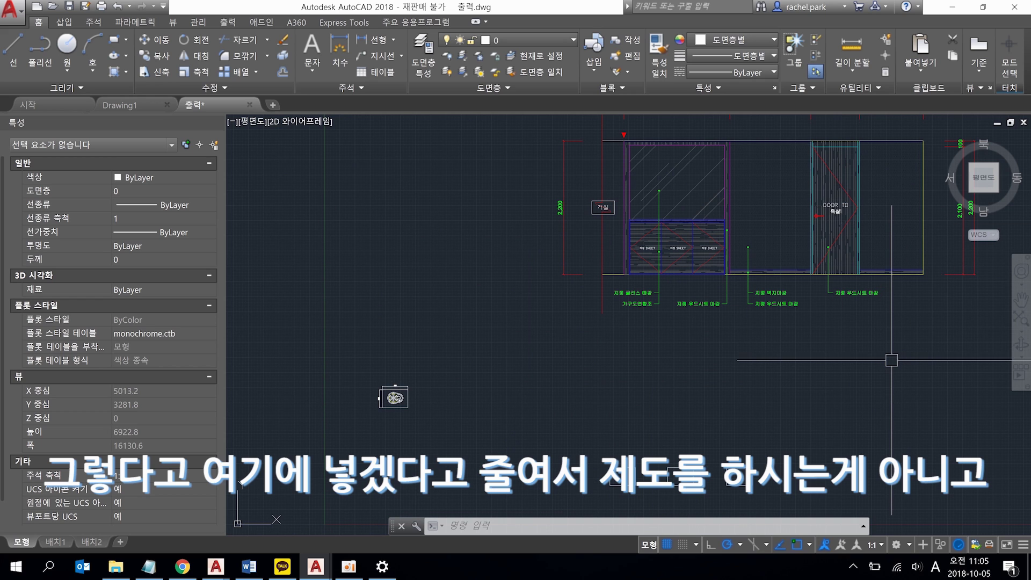
middle_click_drag(891, 360, 854, 393)
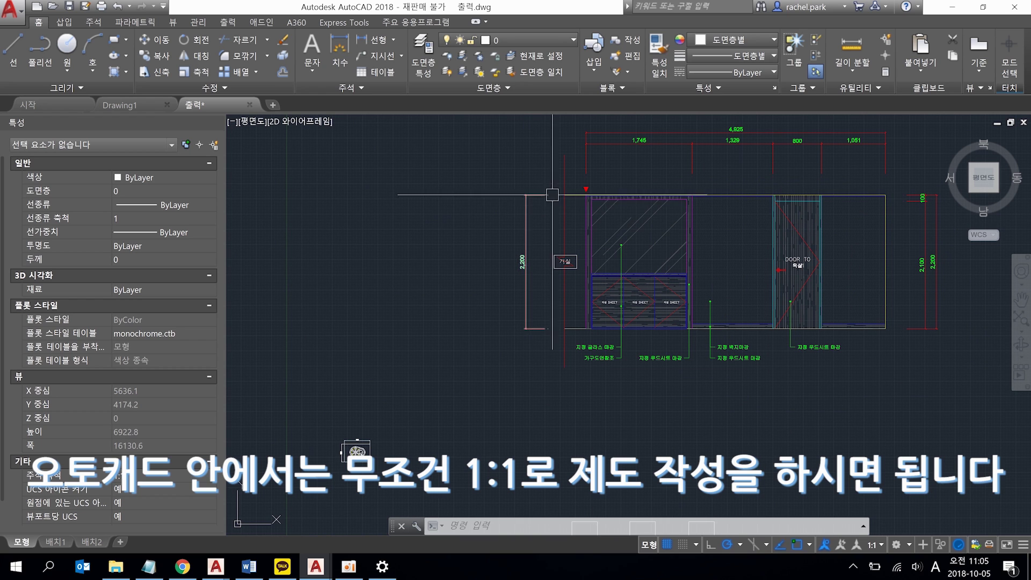
scroll(780, 421, "down", 2)
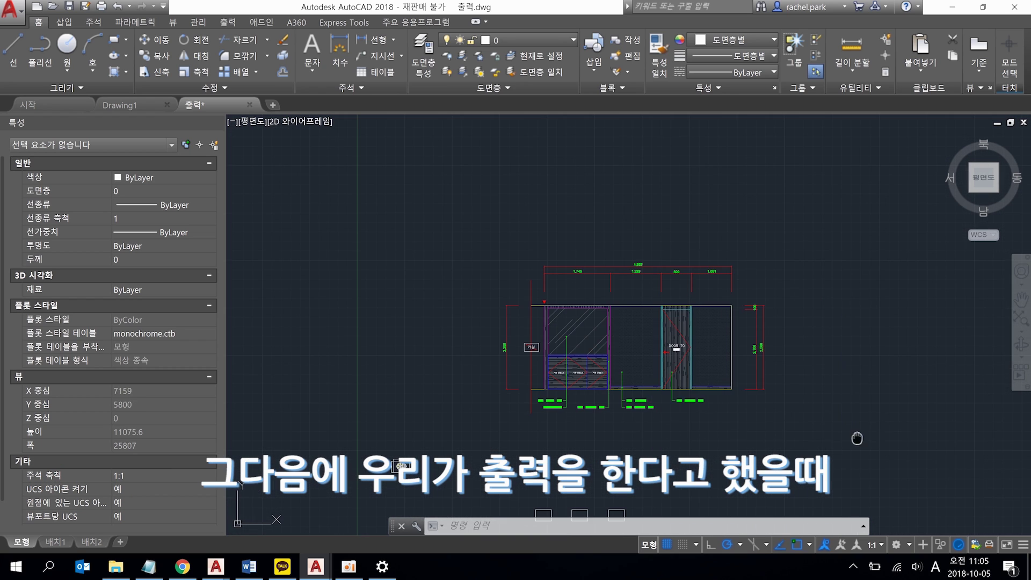
scroll(337, 496, "up", 4)
scroll(391, 368, "up", 1)
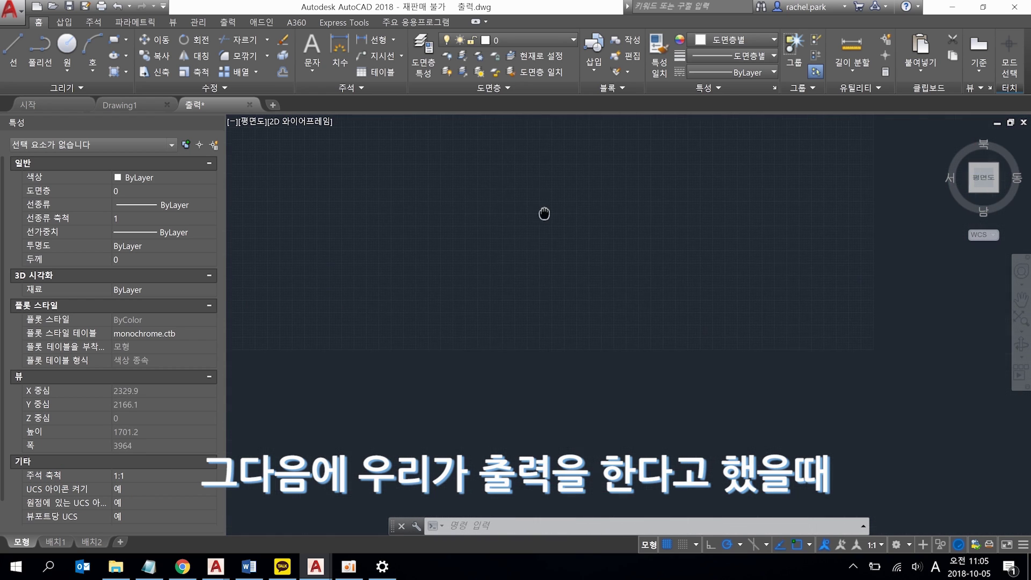
scroll(580, 279, "down", 2)
middle_click_drag(520, 306, 615, 341)
scroll(615, 340, "up", 4)
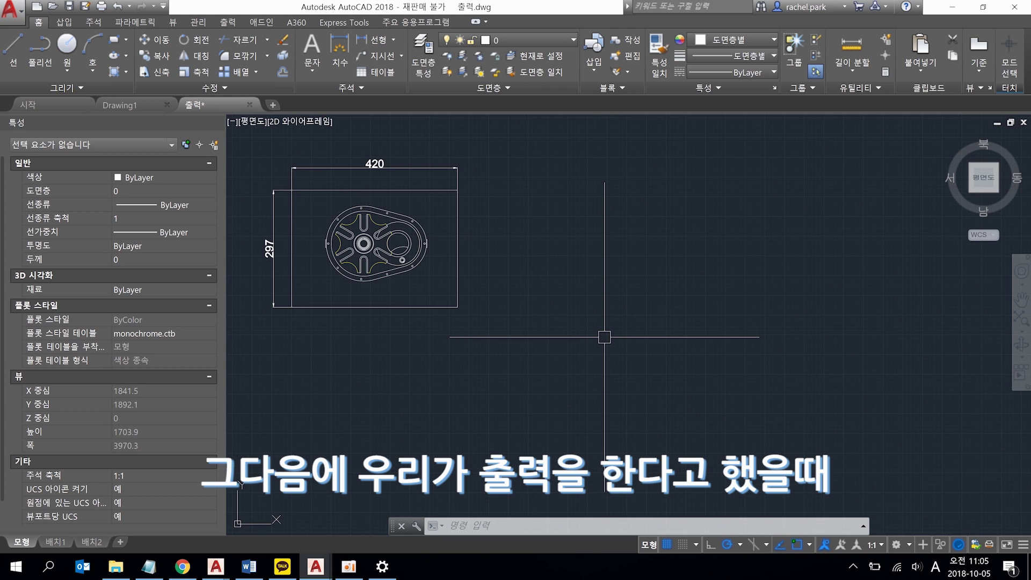
Move the gear back out to the right of the sheet outline.
type("m")
key("space")
left_click(457, 295)
key("space")
left_click(674, 364)
left_click(912, 395)
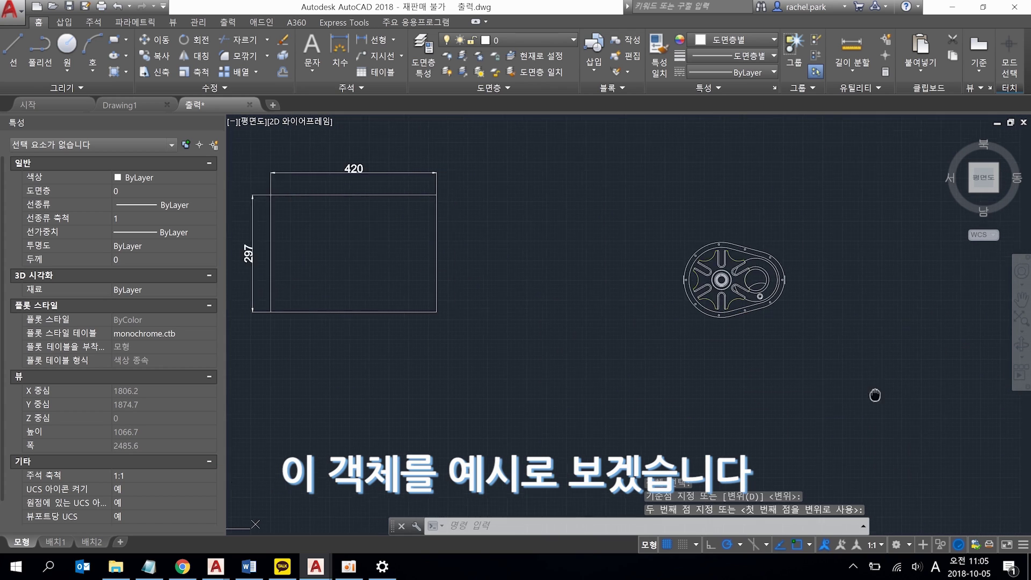
middle_click_drag(913, 396, 725, 401)
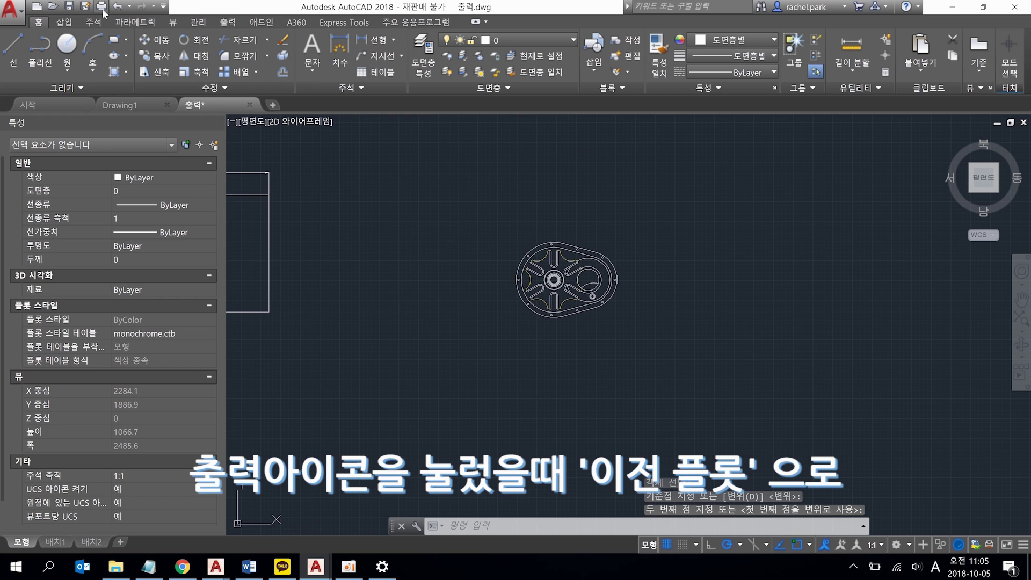
Load the previous plot settings, pick a window around the gear and preview it.
left_click(103, 10)
left_click(344, 152)
left_click(336, 174)
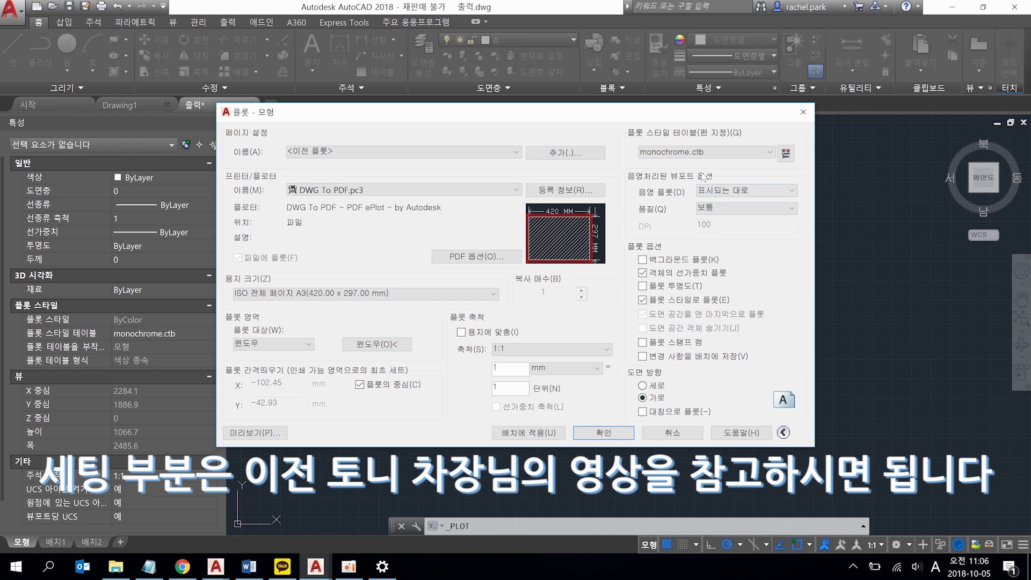
left_click(398, 344)
left_click(322, 226)
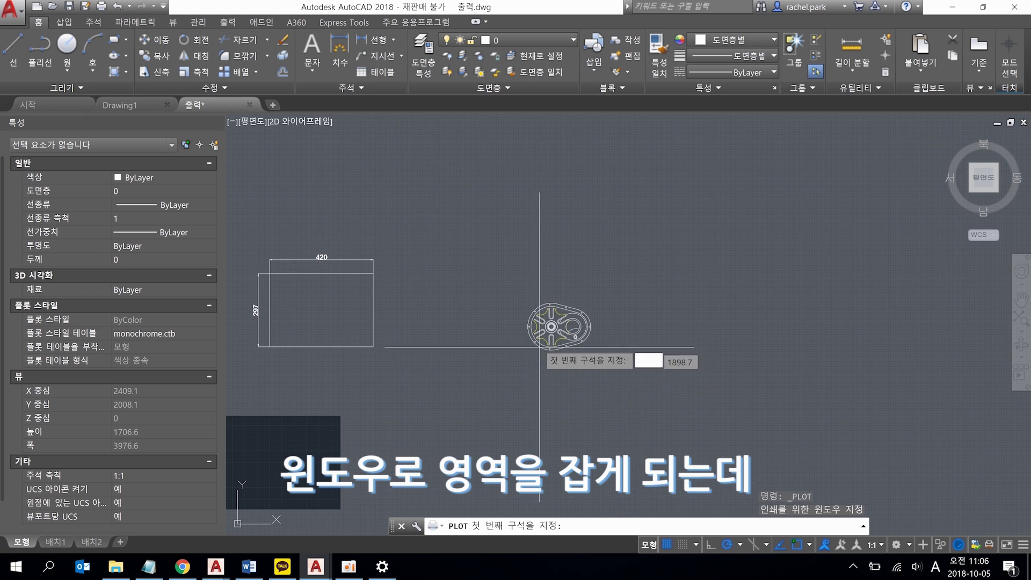
scroll(495, 368, "up", 3)
left_click(642, 377)
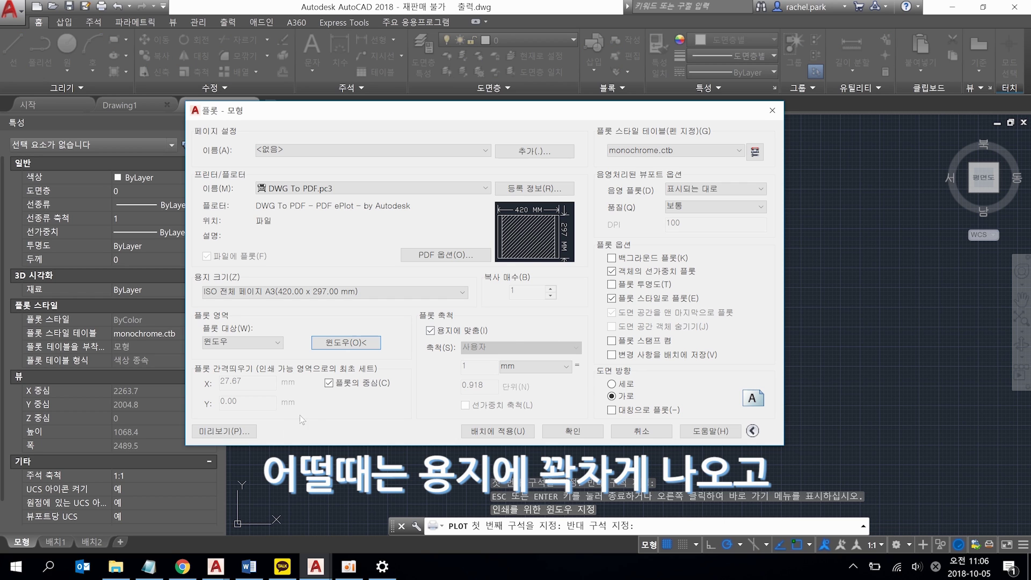
left_click(250, 431)
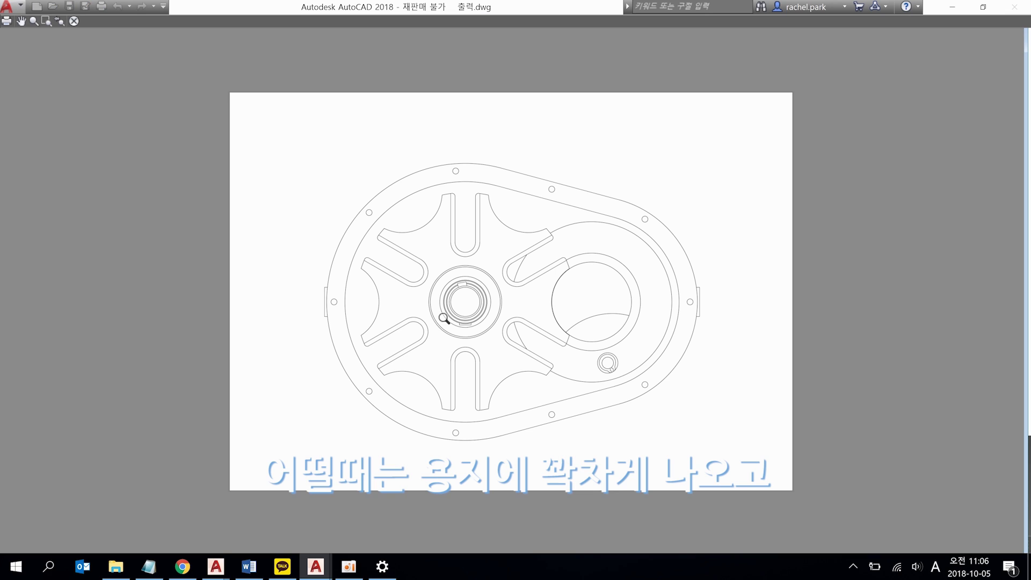
key("Escape")
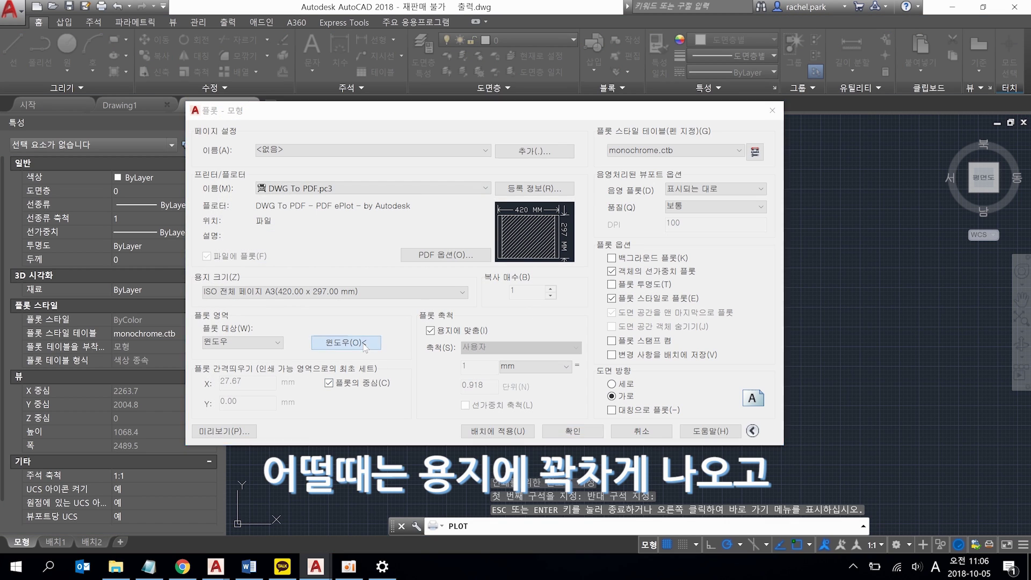
Pick a wider plot window, preview it, then cancel without plotting.
left_click(365, 348)
left_click(375, 207)
left_click(754, 448)
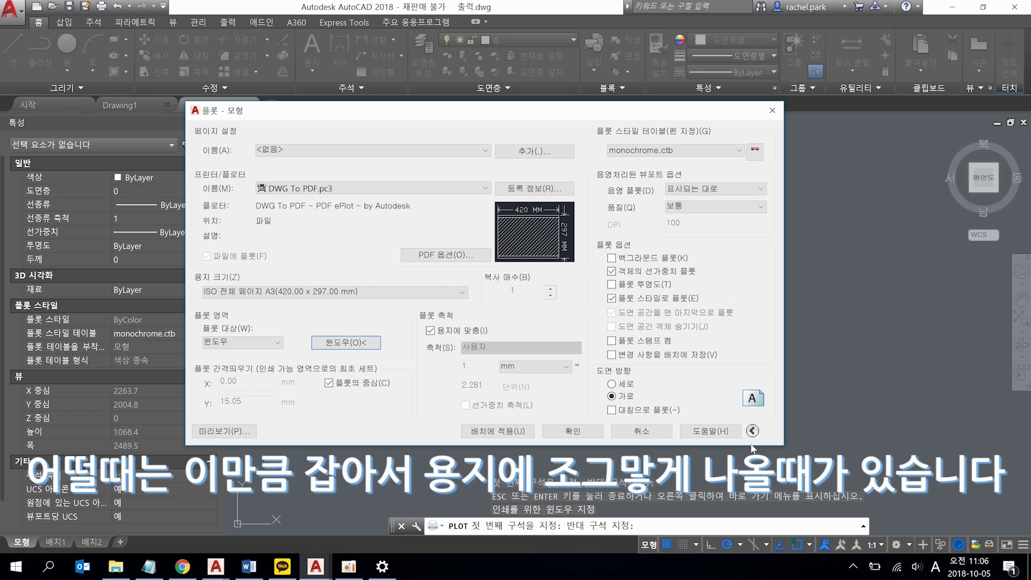
left_click(212, 431)
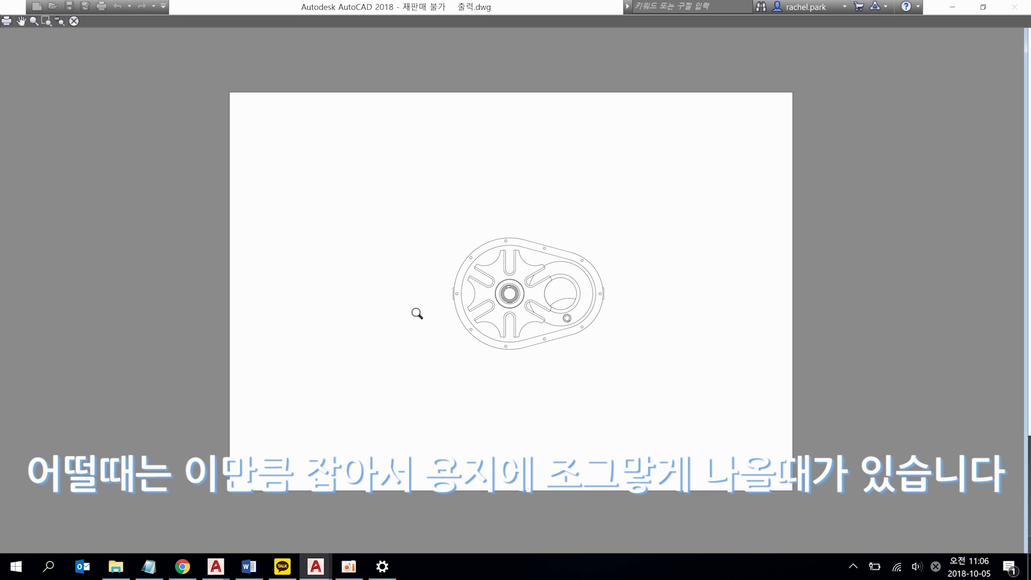
key("Escape")
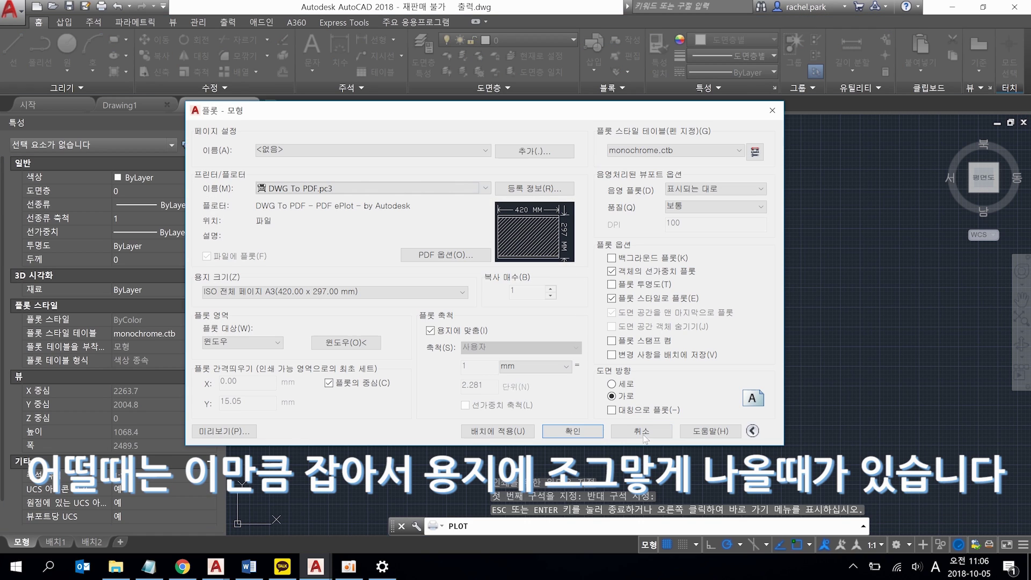
left_click(644, 435)
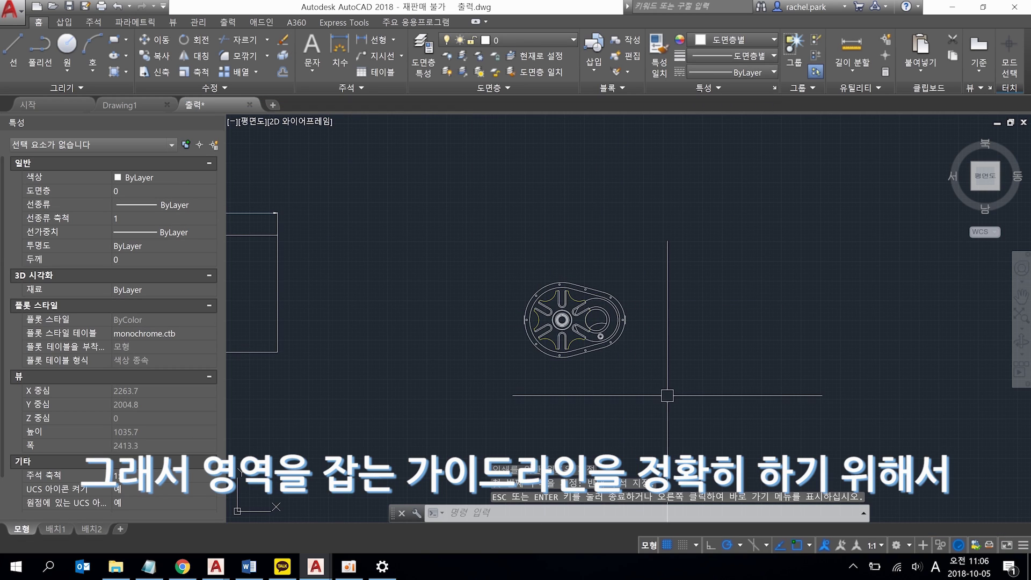
Crossing-select the 420 × 297 frame with its dimensions and move it around the gear.
middle_click_drag(681, 382, 652, 416)
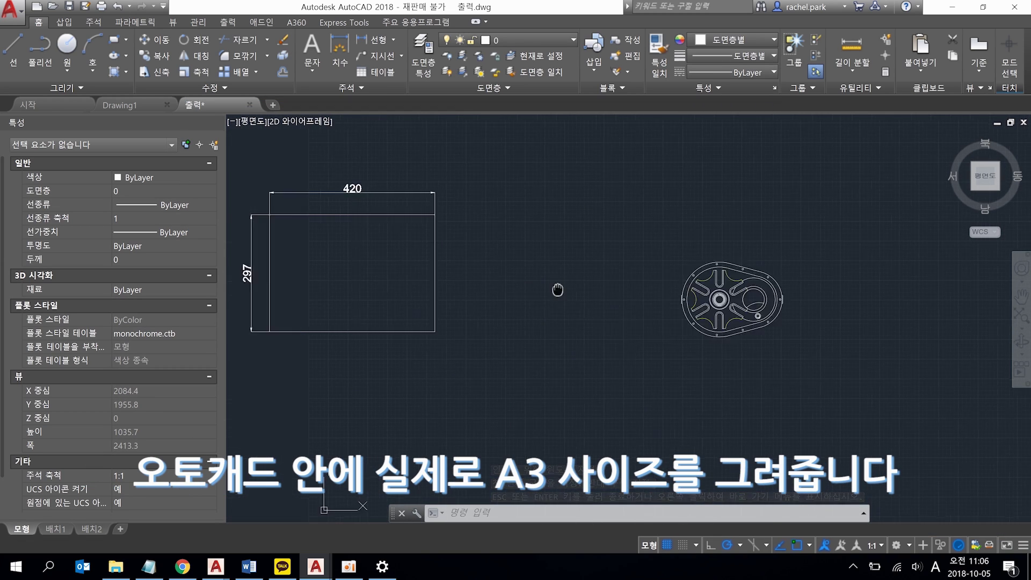
middle_click_drag(431, 285, 666, 302)
middle_click_drag(653, 384, 543, 386)
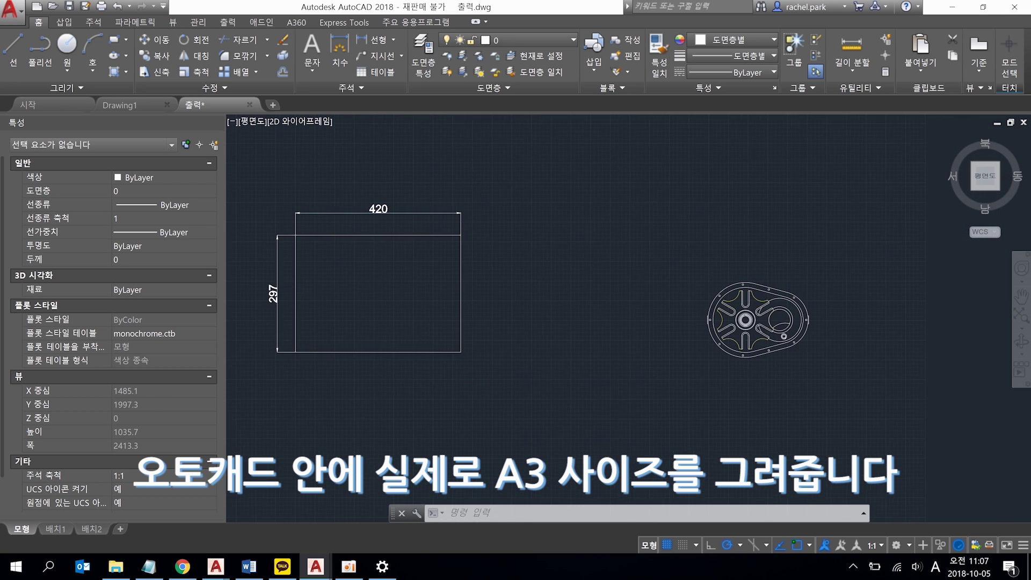
left_click(533, 363)
left_click(253, 163)
type("m")
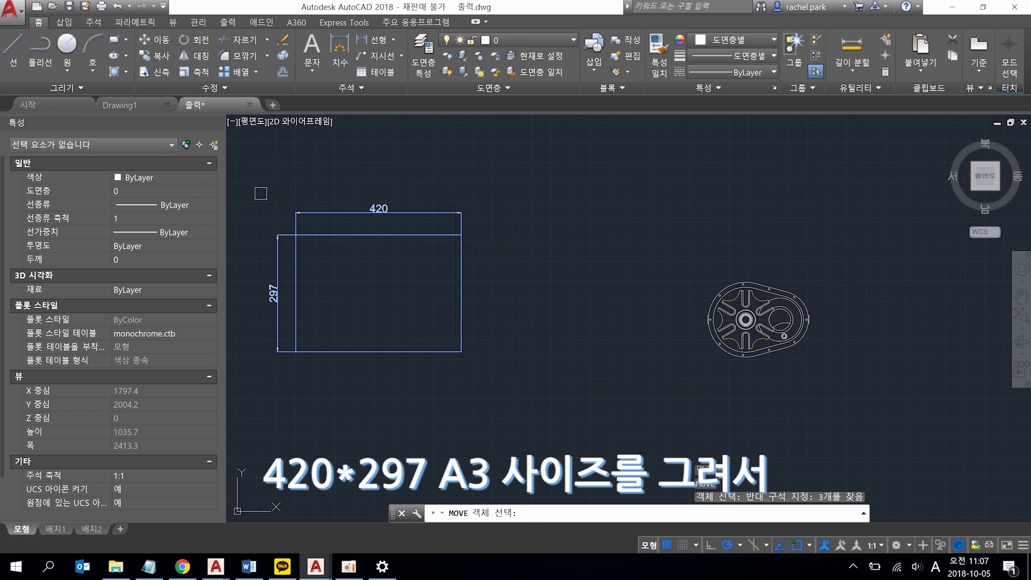
key("Return")
left_click(558, 422)
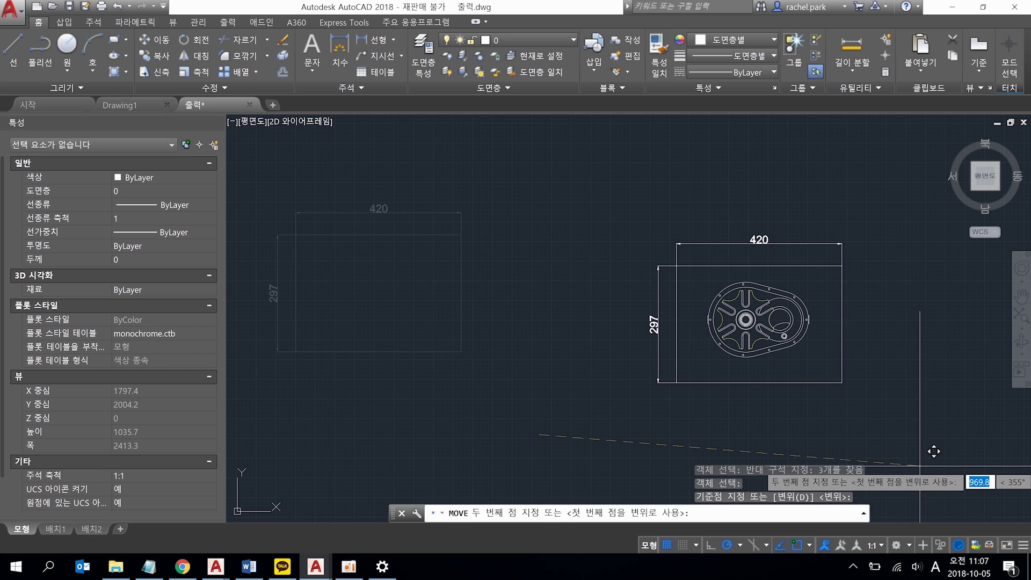
left_click(933, 446)
middle_click_drag(939, 431, 790, 393)
left_click(101, 7)
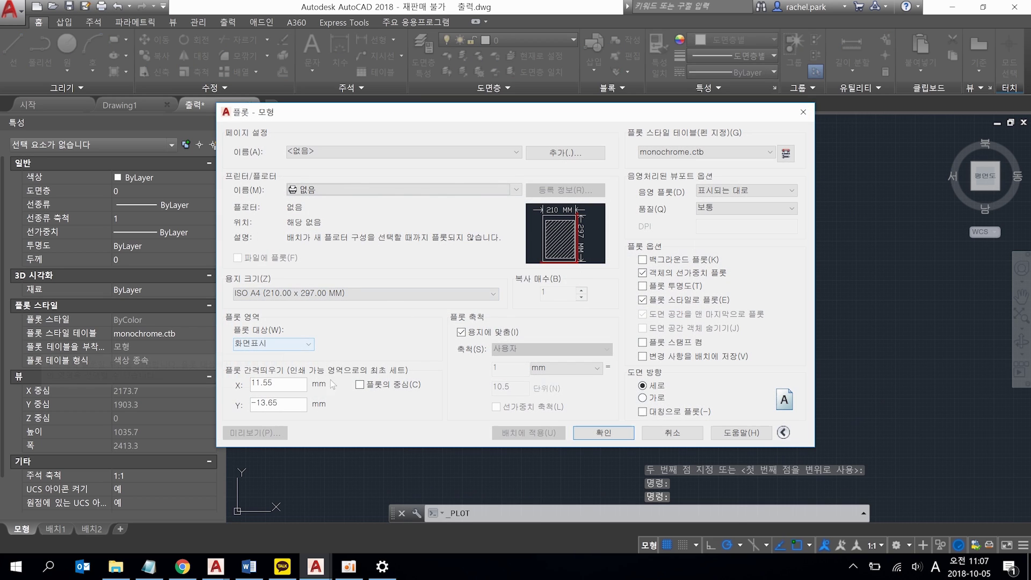
Plot a window on the A3 frame corners at 1:1, not fitted to paper, then close.
left_click(286, 344)
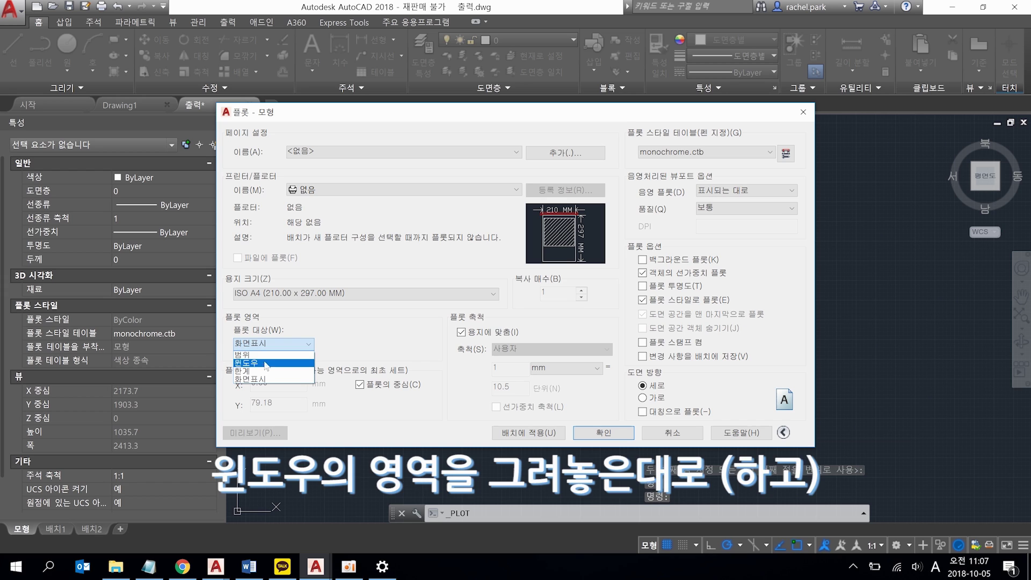
left_click(263, 364)
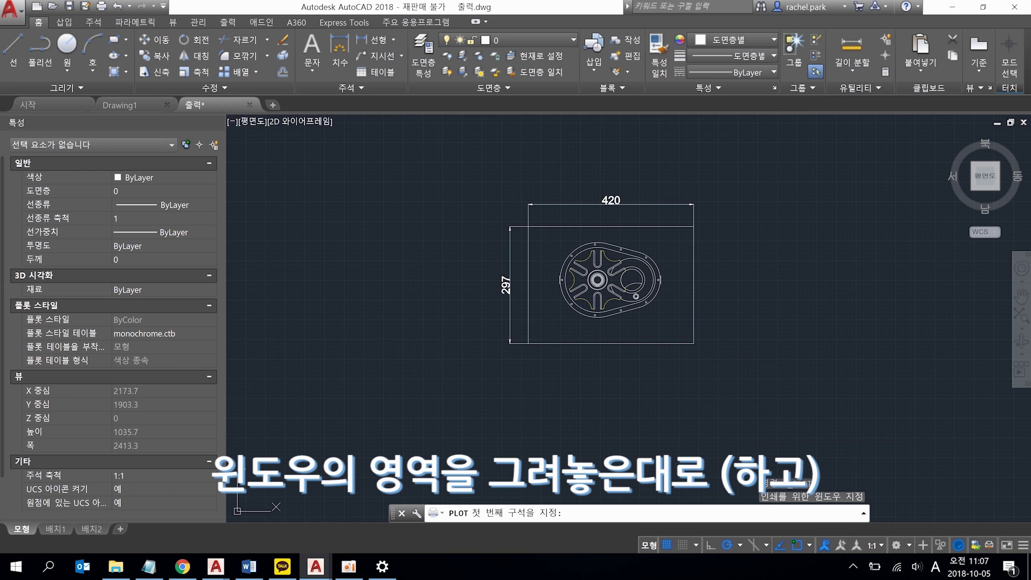
left_click(529, 226)
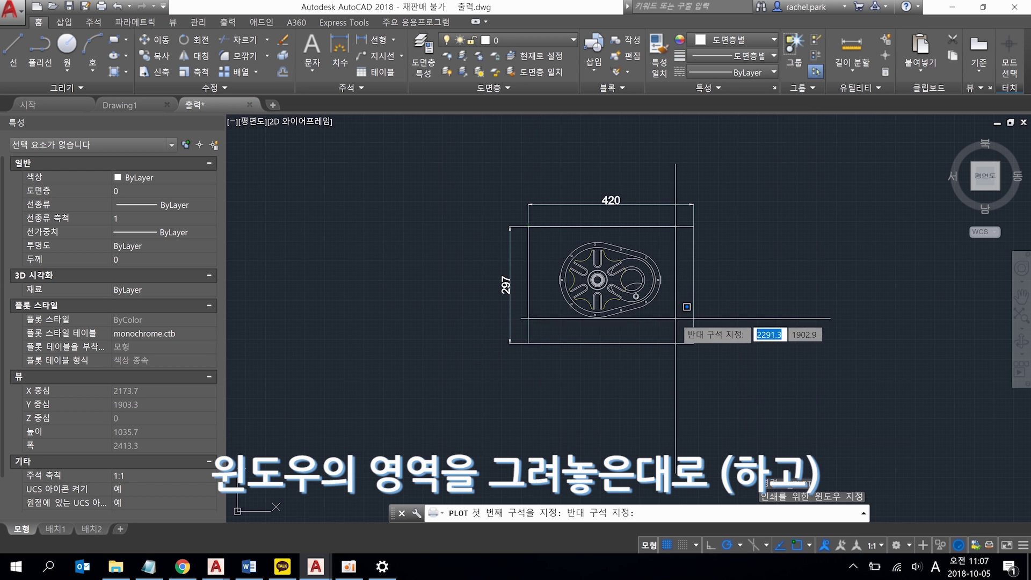
left_click(694, 343)
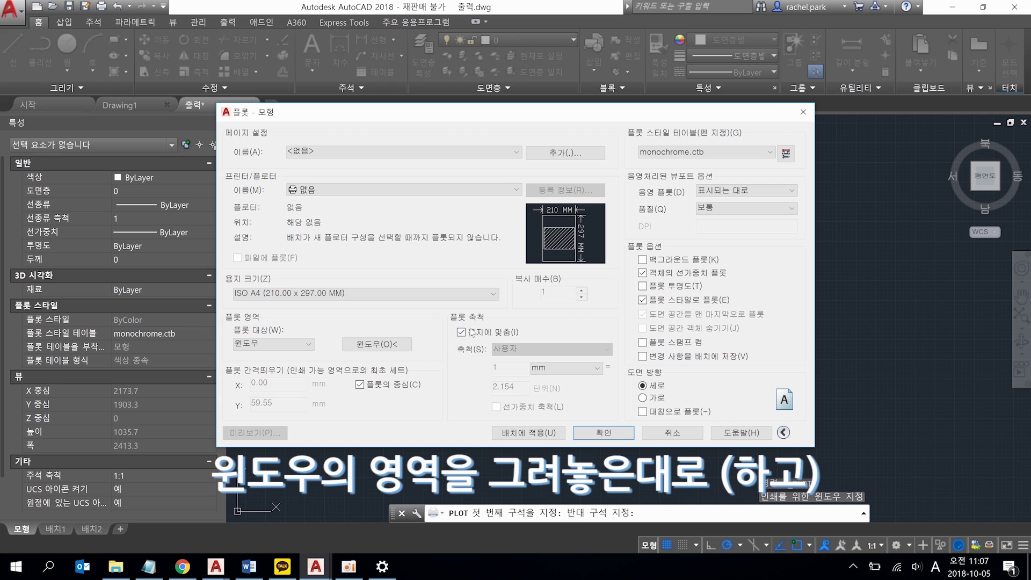
left_click(527, 346)
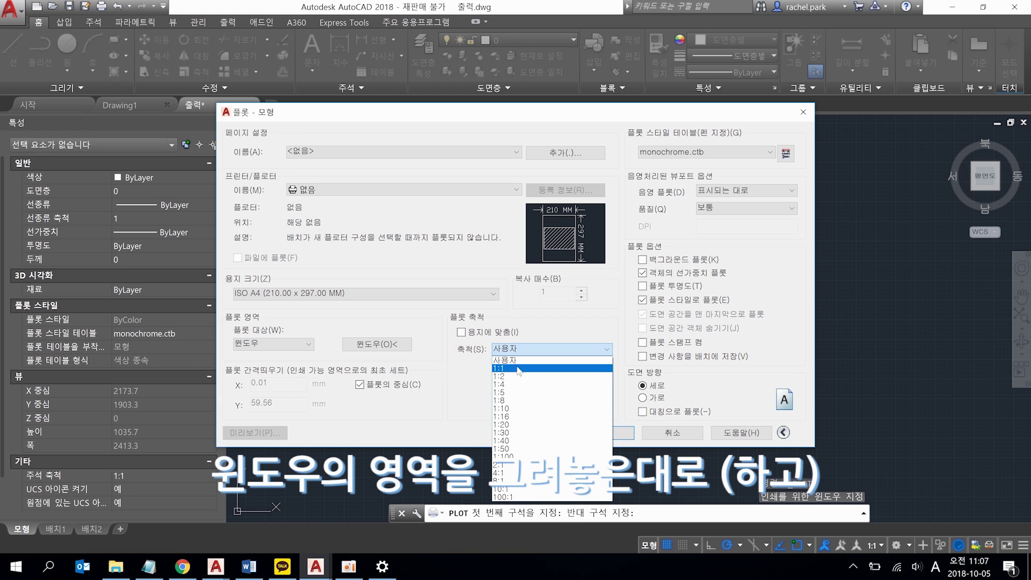
left_click(518, 367)
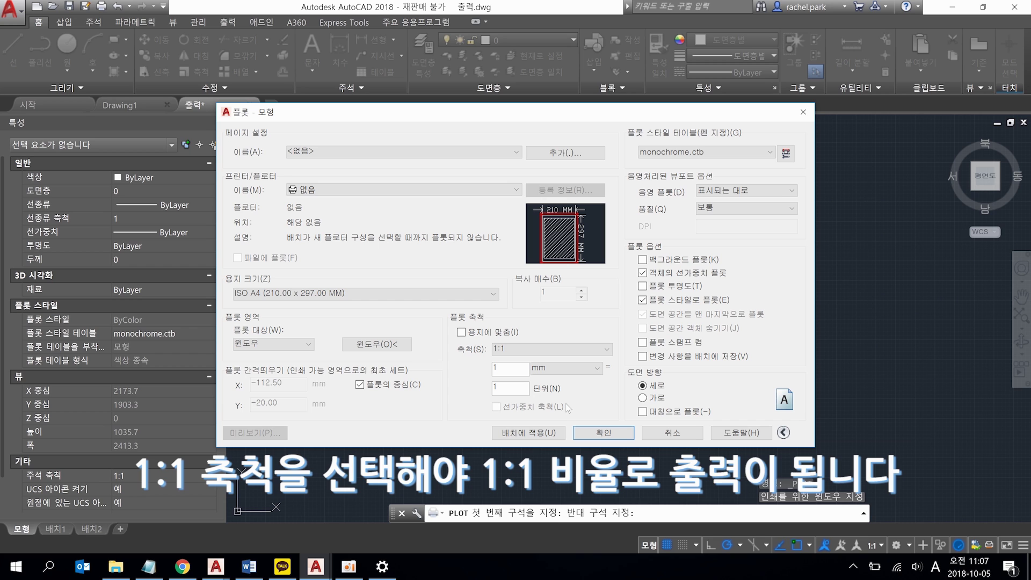
left_click(804, 114)
scroll(446, 306, "down", 4)
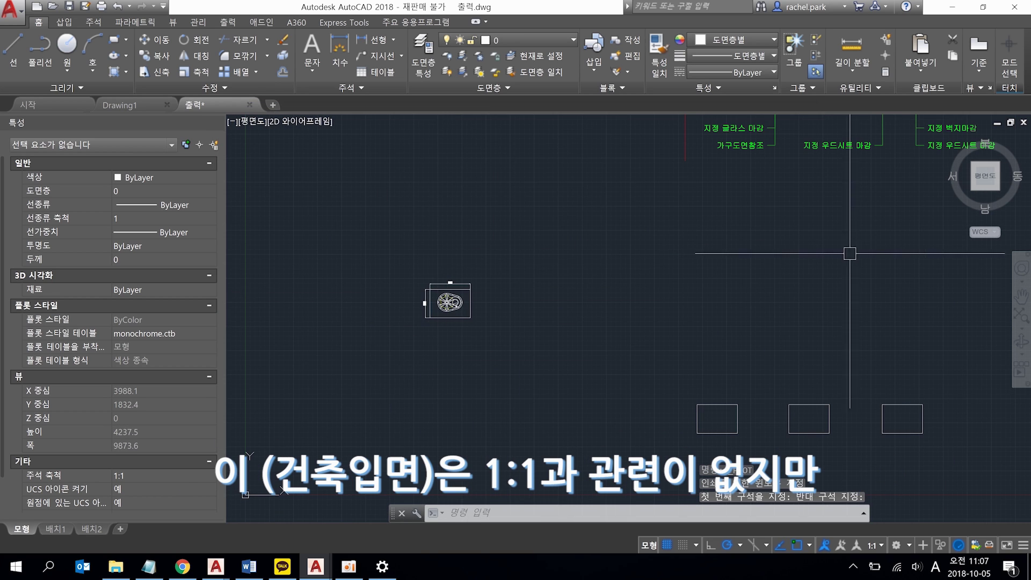
scroll(849, 253, "down", 2)
scroll(594, 350, "down", 1)
scroll(595, 350, "down", 1)
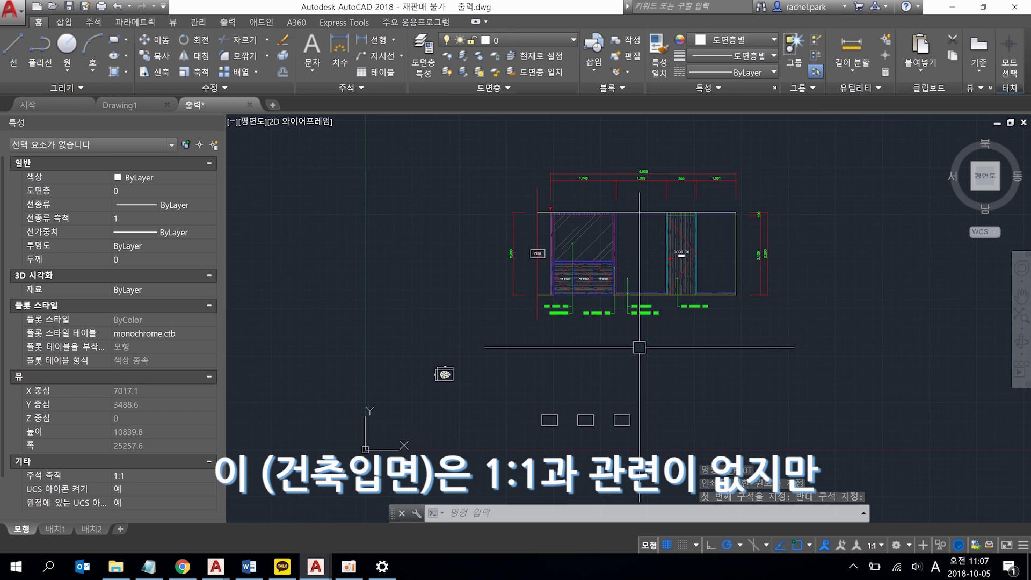
middle_click_drag(479, 134, 462, 146)
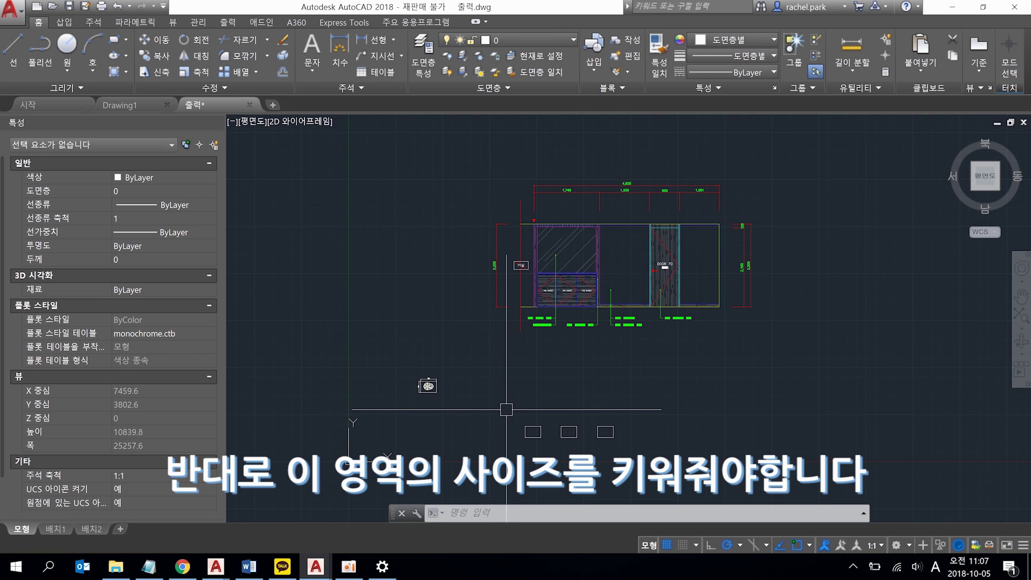
scroll(483, 414, "up", 2)
mouse_move(553, 425)
middle_mouse_down()
mouse_move(577, 345)
mouse_move(536, 402)
middle_mouse_up()
scroll(536, 402, "down", 2)
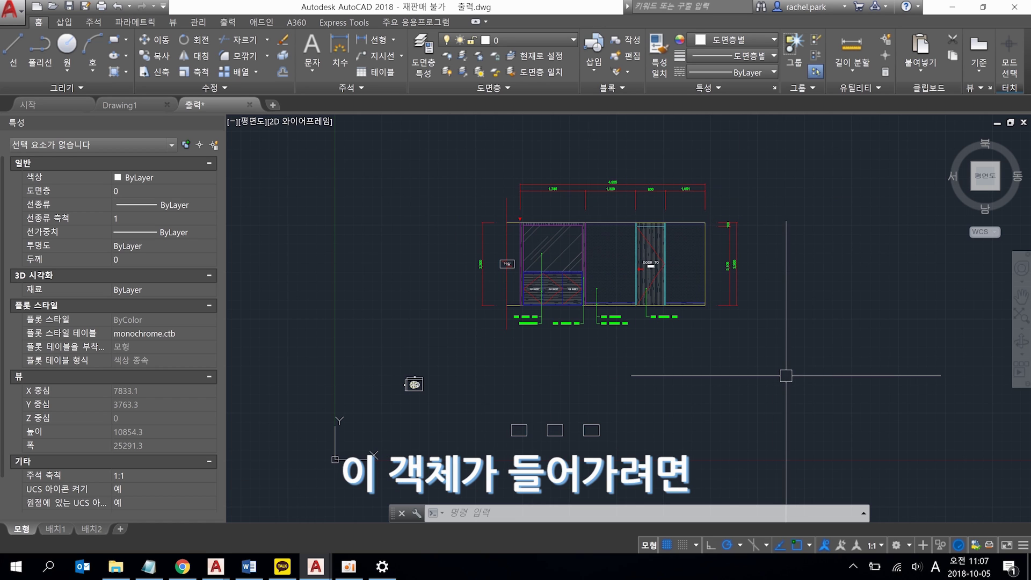
middle_click_drag(780, 377, 751, 382)
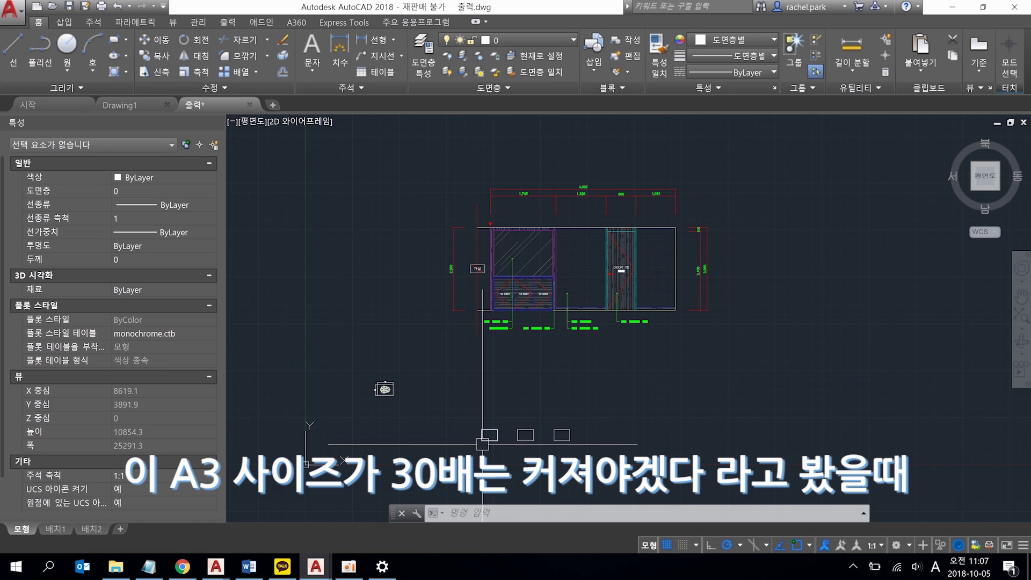
scroll(505, 429, "up", 1)
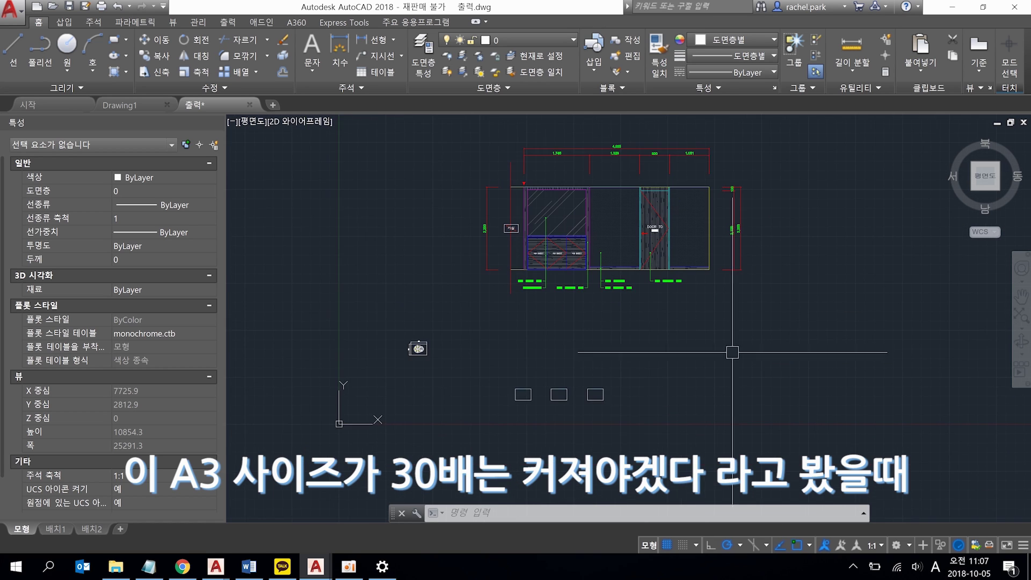
scroll(524, 422, "up", 3)
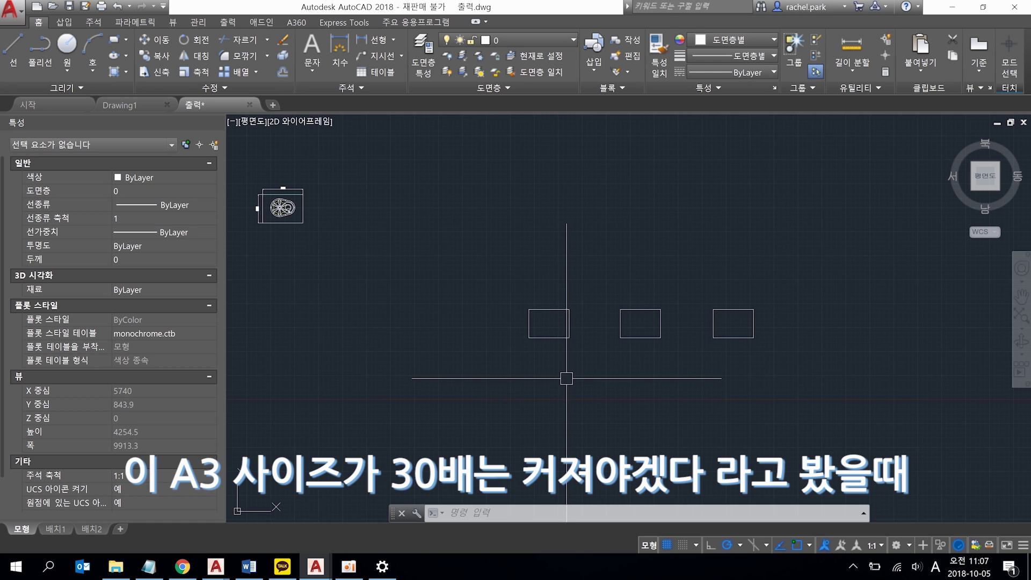
Scale the A3-size rectangle by a factor of 30.
type("sc")
key("Return")
left_click(561, 337)
key("Return")
left_click(529, 337)
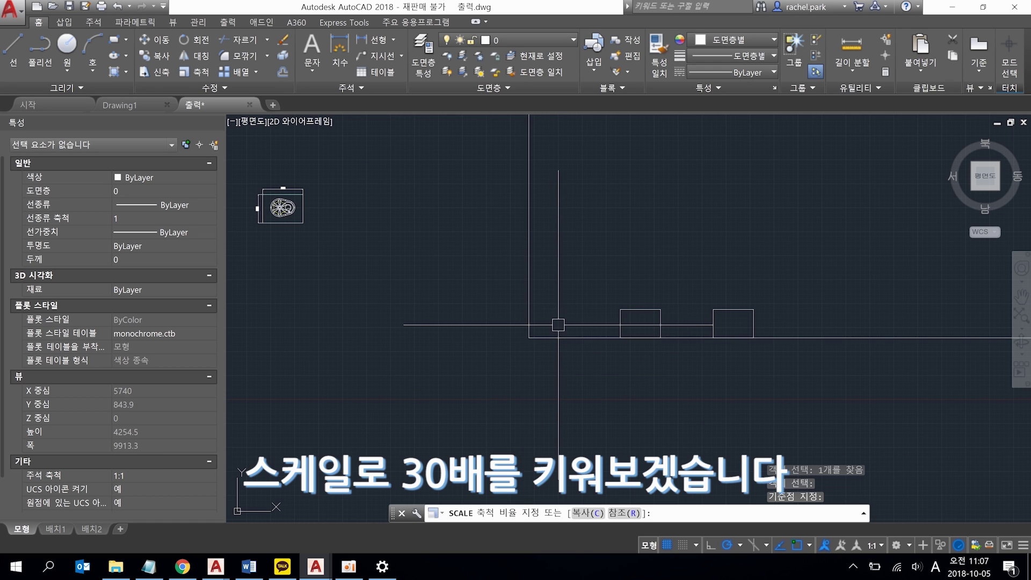
type("30")
key("Return")
scroll(483, 349, "down", 5)
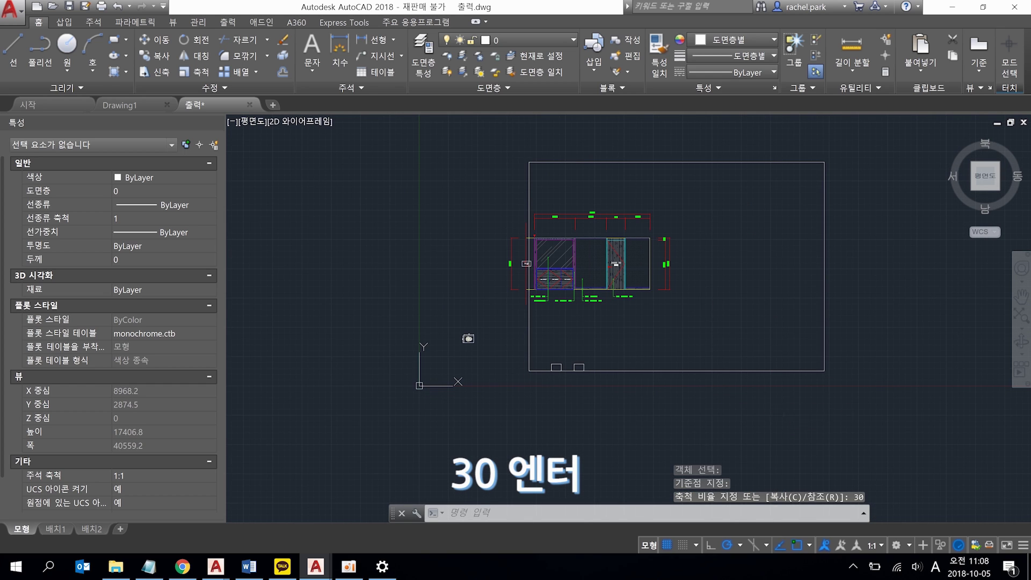
Move the 30× rectangle so it encloses the elevation drawing.
type("m")
key("Return")
left_click(820, 385)
left_click(759, 356)
key("Return")
left_click(881, 345)
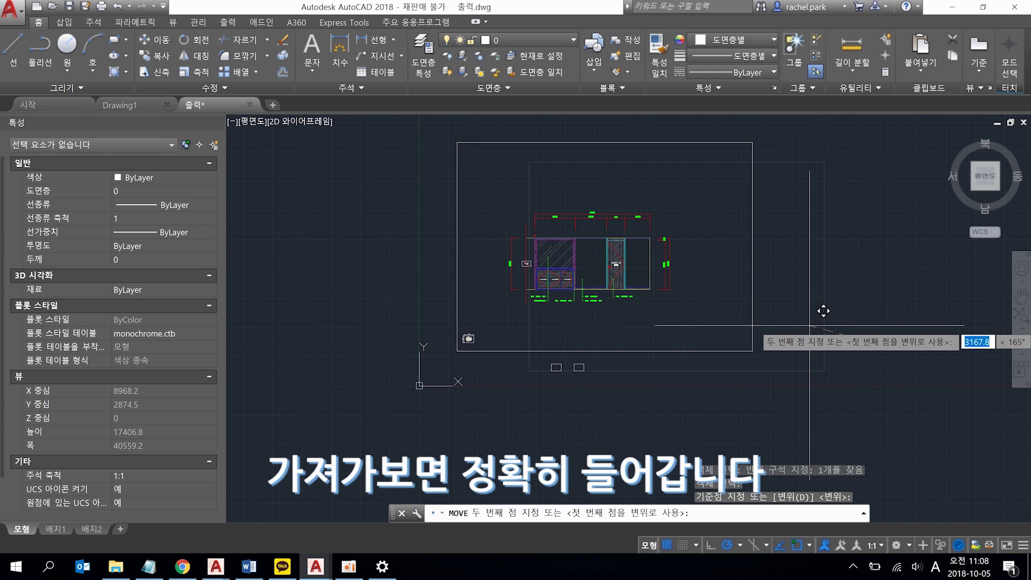
left_click(805, 329)
middle_click_drag(802, 331, 788, 330)
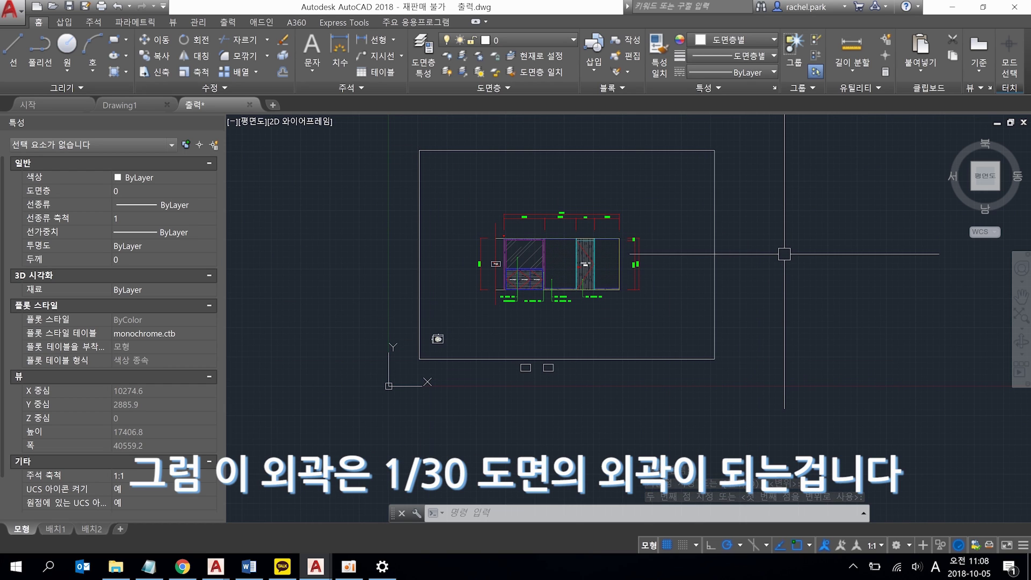
type("o")
key("Return")
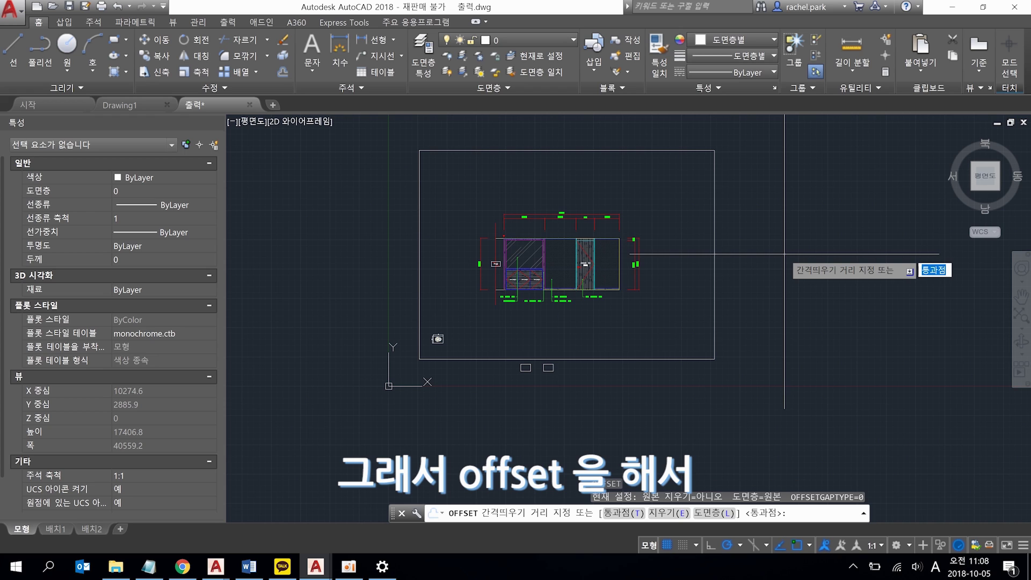
type("300")
key("Return")
left_click(666, 151)
left_click(666, 184)
key("Return")
type("m")
key("Return")
left_click(707, 183)
key("Return")
left_click(859, 350)
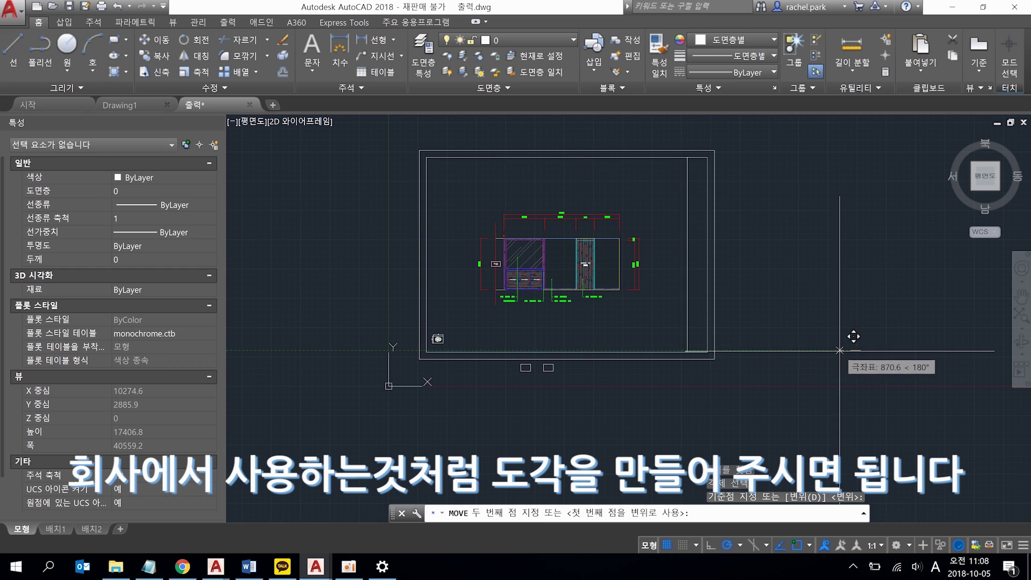
key("Escape")
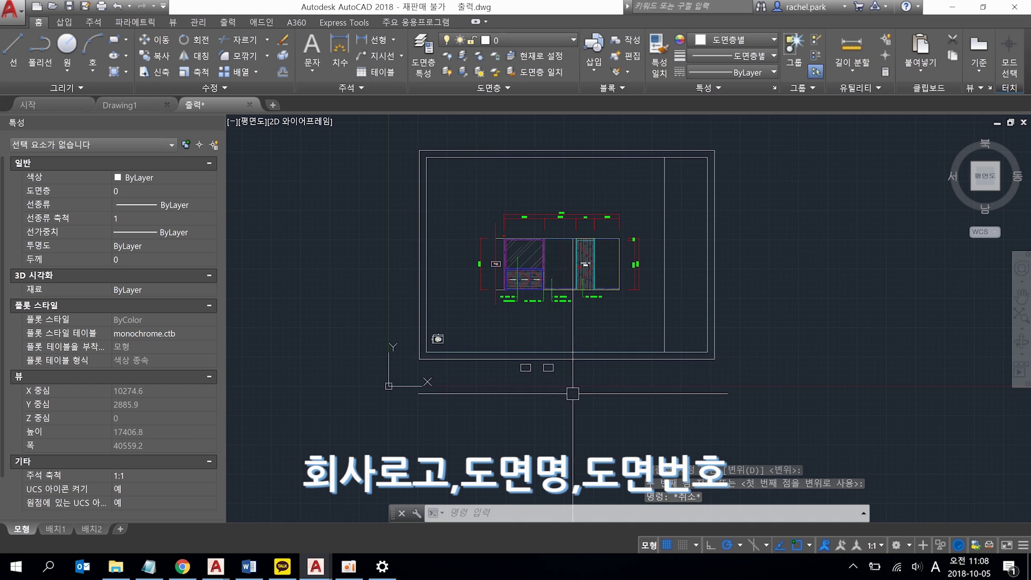
middle_click_drag(572, 395, 576, 380)
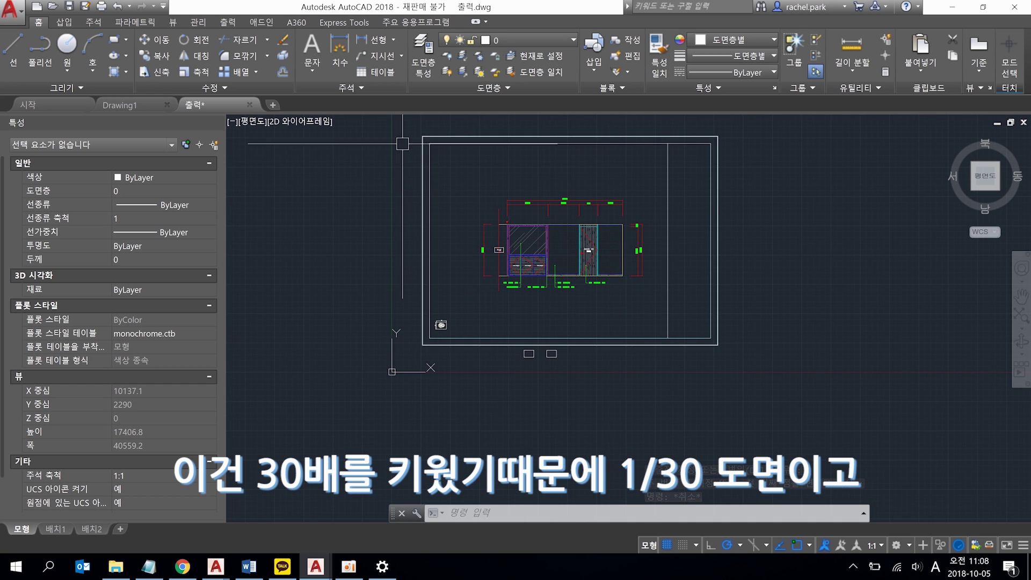
middle_click_drag(784, 380, 714, 412)
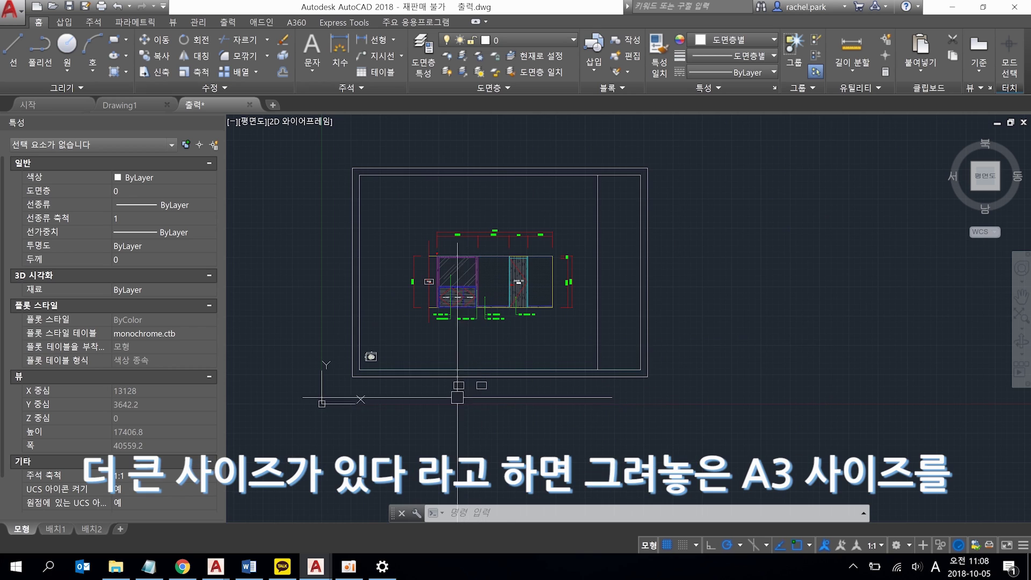
scroll(457, 397, "up", 4)
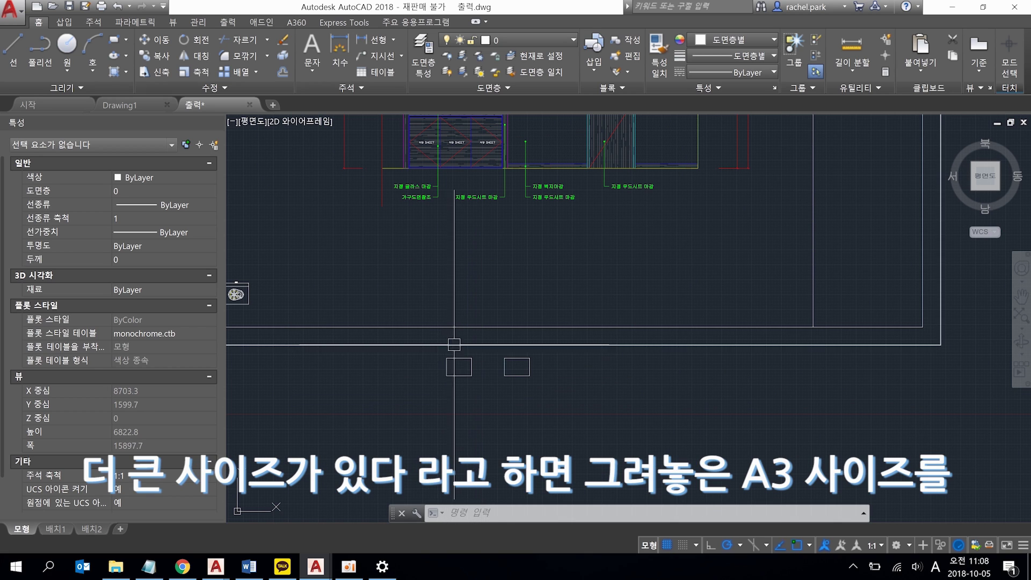
type("sc")
key("Return")
left_click(446, 368)
Scale the selected A3 rectangle by a factor of 50.
key("Return")
left_click(447, 375)
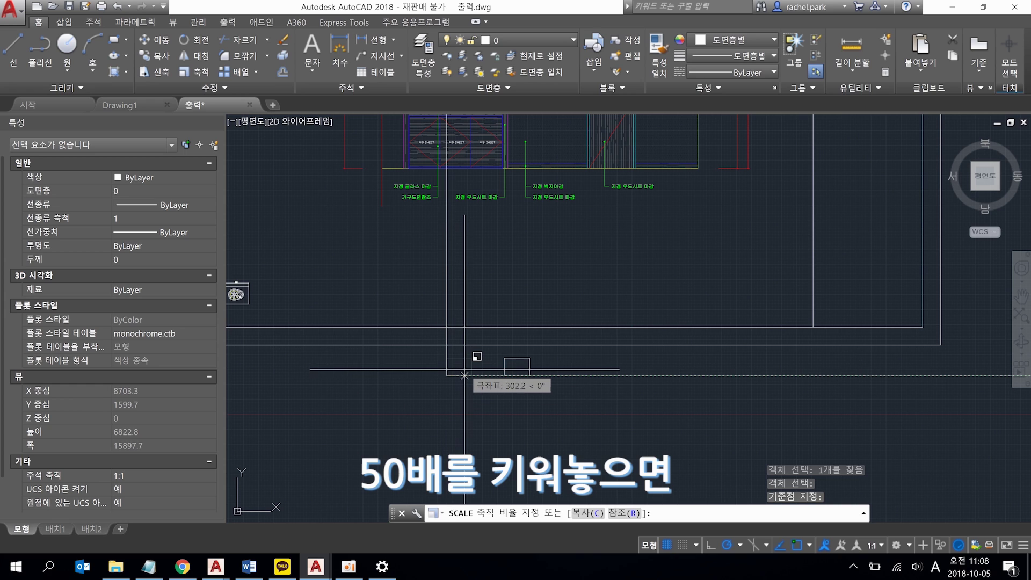
type("50")
key("Return")
scroll(447, 402, "down", 2)
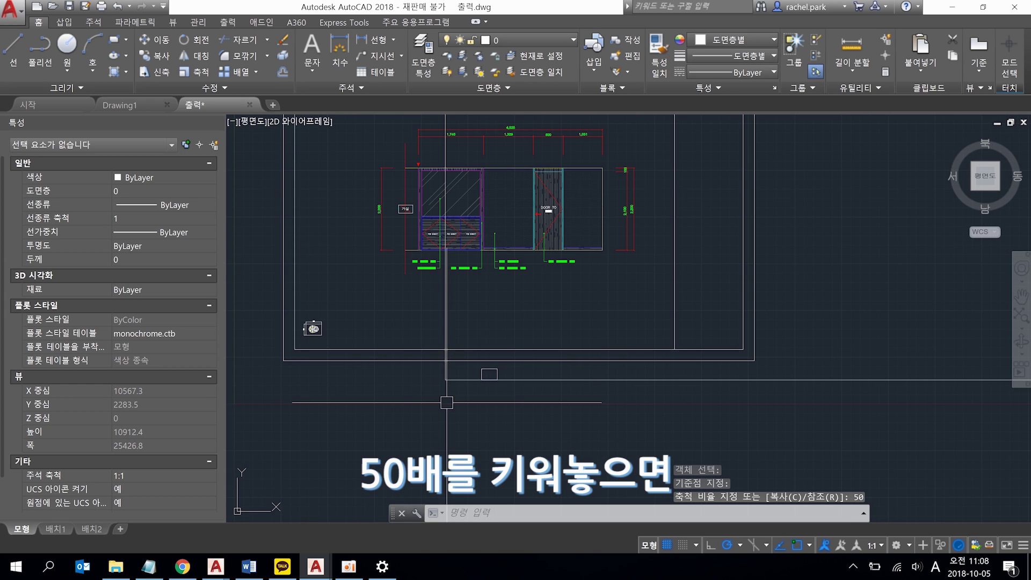
Move the 1/50 frame to the right of the framed elevation sheet.
type("m")
key("Return")
key("Return")
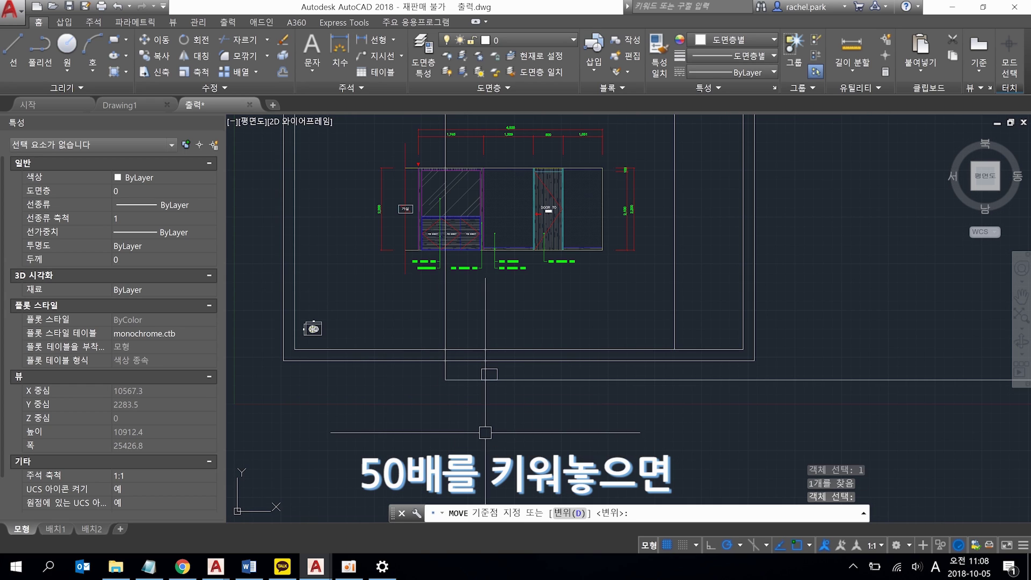
key("Escape")
key("Return")
left_click(511, 418)
left_click(585, 383)
key("Return")
scroll(475, 456, "down", 4)
left_click(478, 426)
left_click(645, 439)
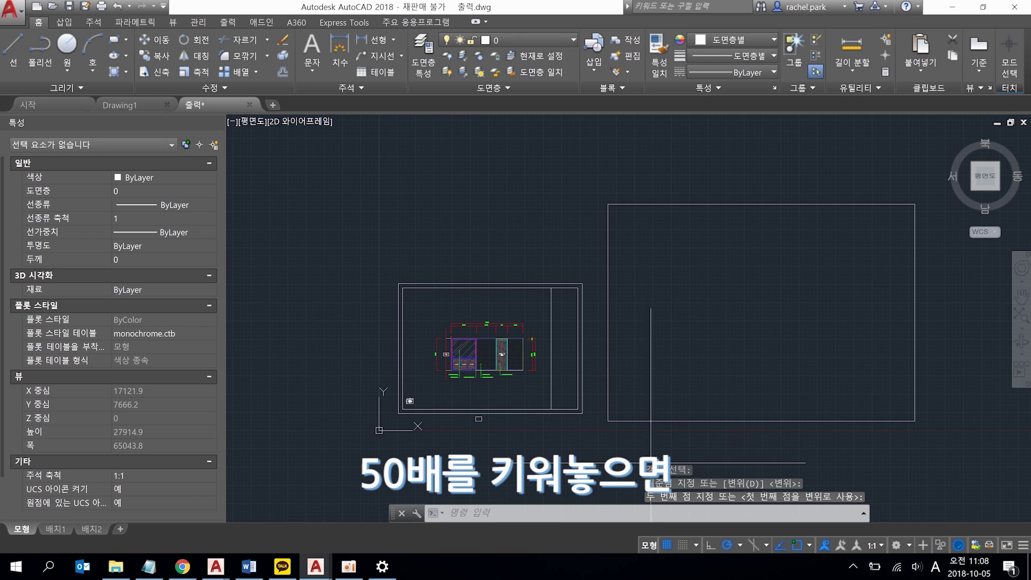
middle_click_drag(764, 364, 683, 365)
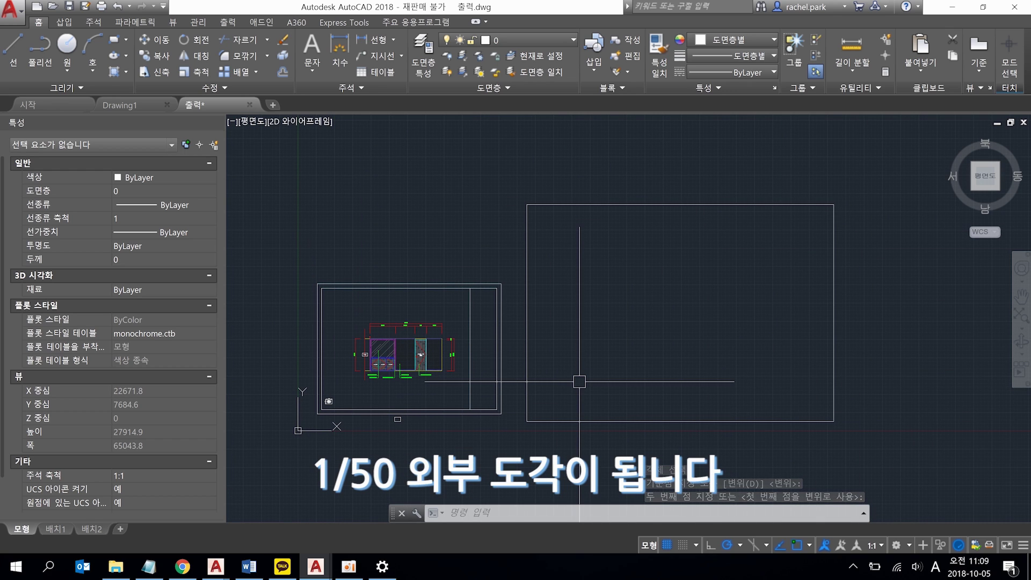
middle_click_drag(585, 383, 608, 349)
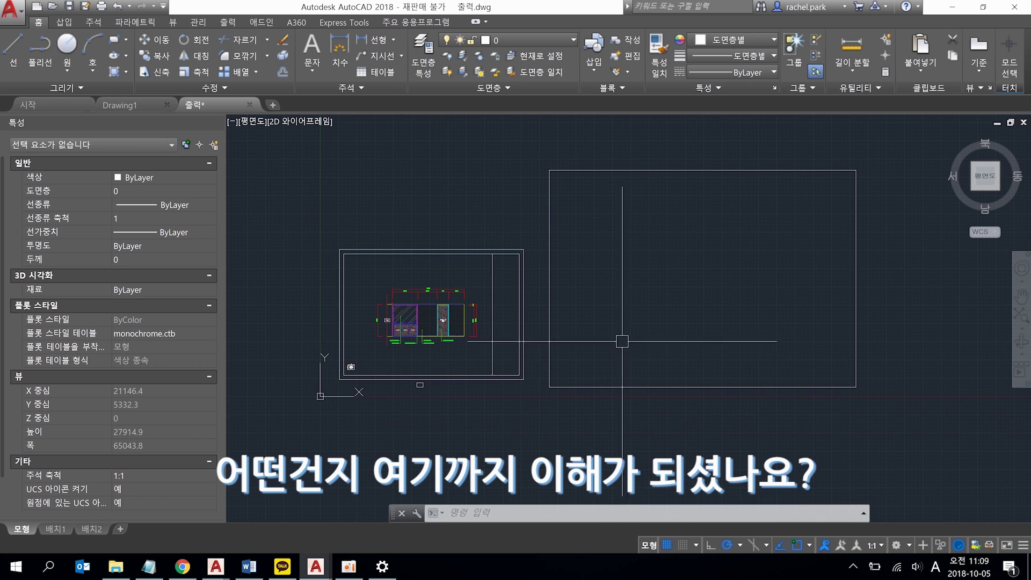
scroll(434, 404, "up", 2)
Move the second small A3 rectangle to a new spot.
type("m")
key("Return")
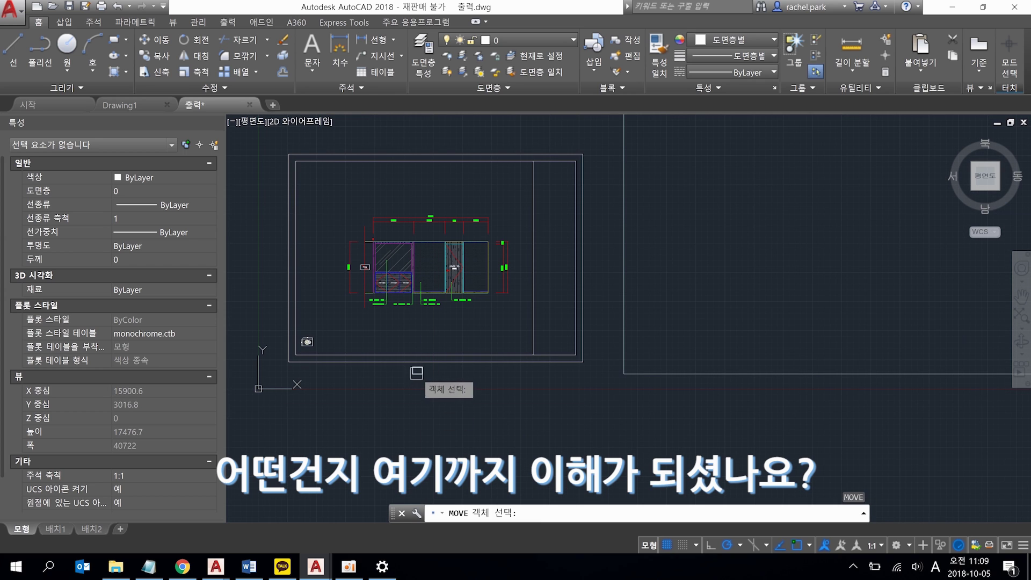
key("Return")
left_click(447, 407)
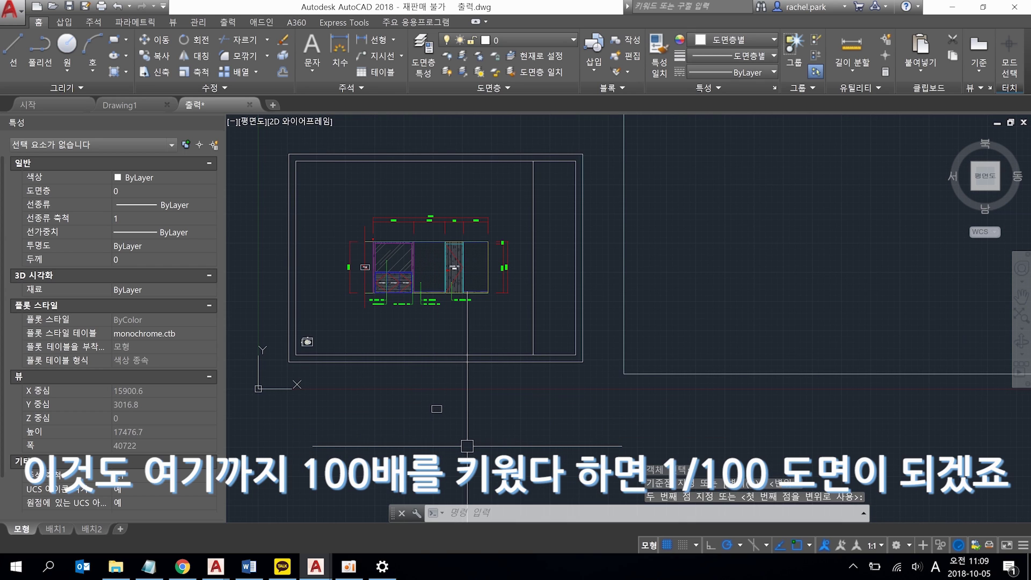
left_click(467, 445)
Scale the second A3 rectangle by a factor of 100.
type("sc")
key("Return")
key("Return")
left_click(432, 412)
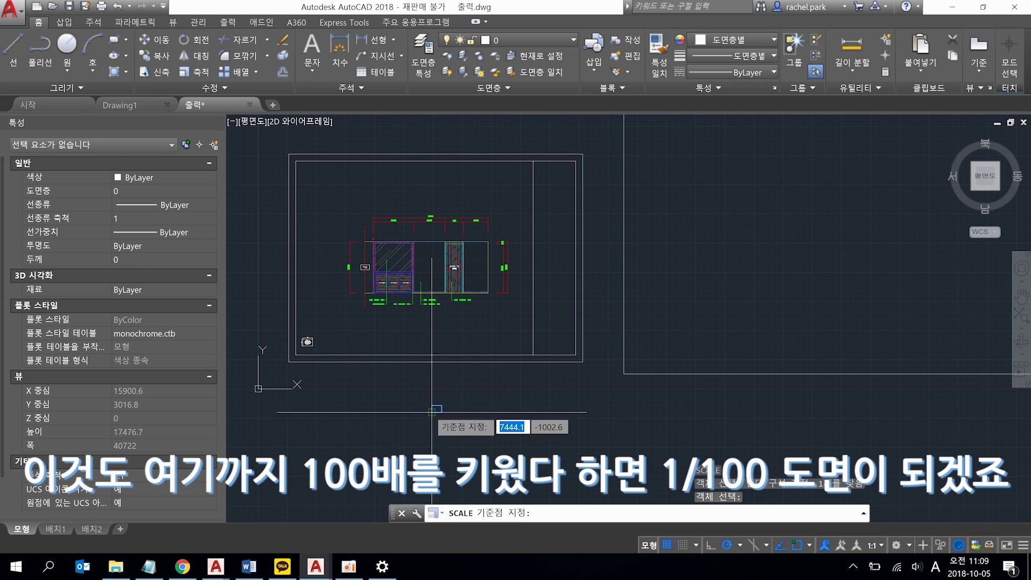
type("100")
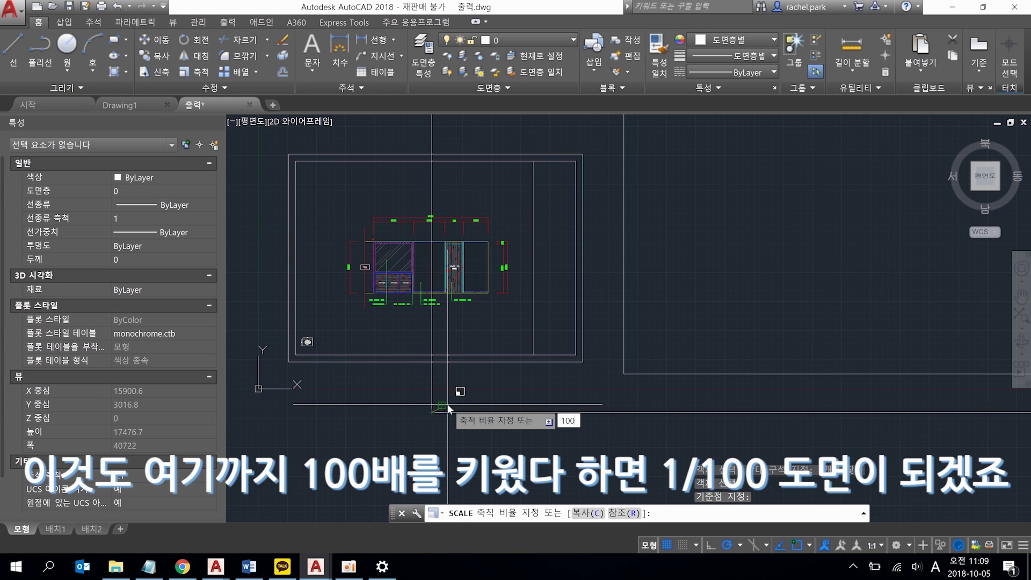
key("Return")
scroll(447, 404, "down", 3)
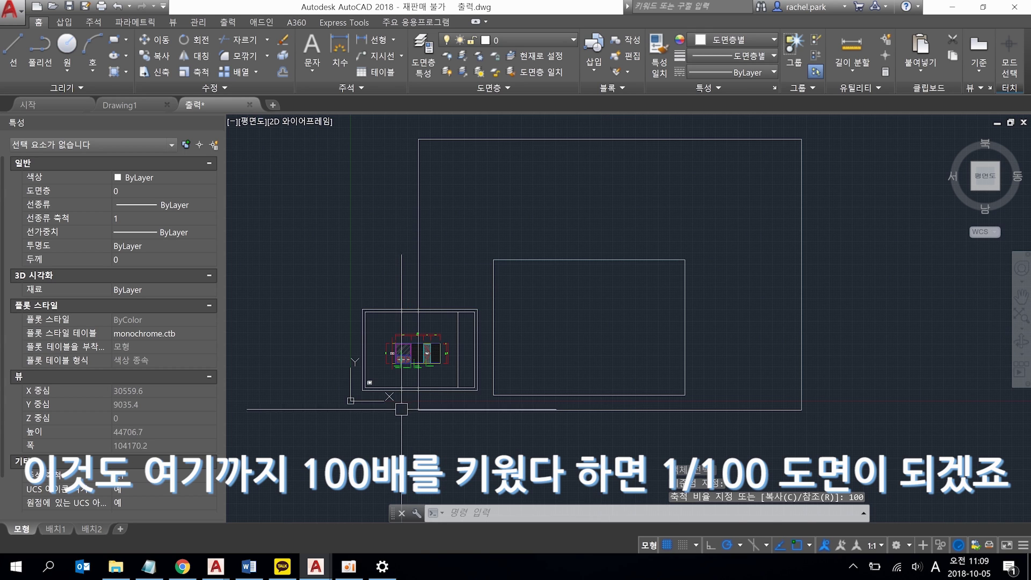
Move the 1/100 frame beside the 1/50 frame, using its lower-left corner as base.
key("Return")
left_click(474, 410)
key("Return")
left_click(418, 410)
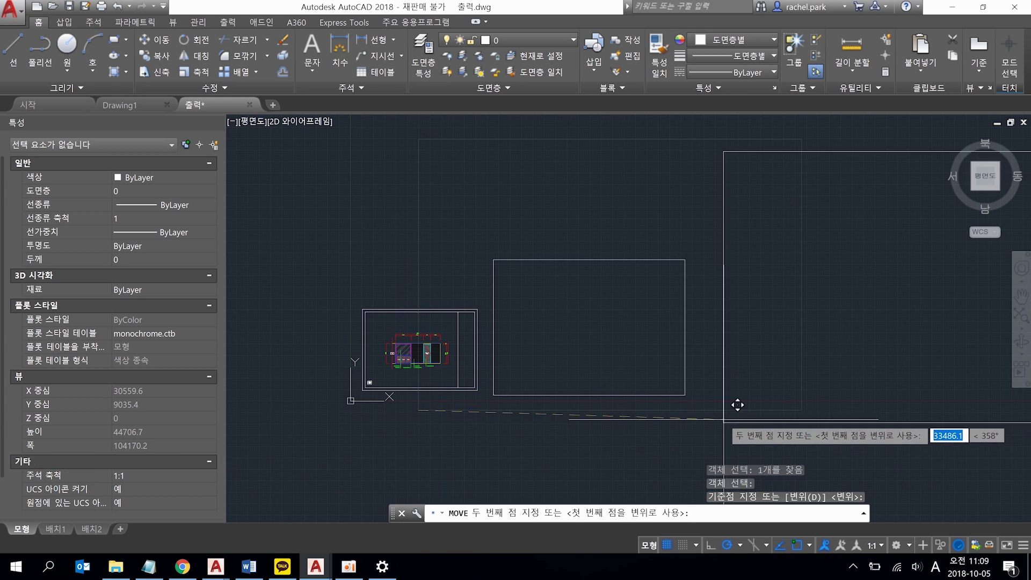
left_click(684, 395)
middle_click_drag(703, 428, 656, 429)
Cancel an unwanted second move and zoom back to the gear's 420 × 297 sheet.
type("m")
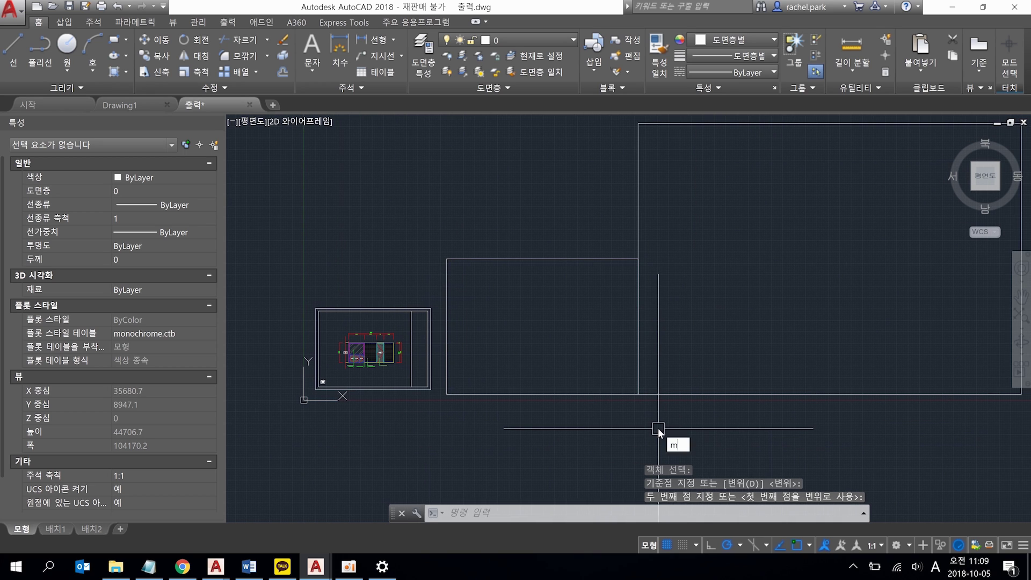
key("Return")
key("Return")
left_click(634, 450)
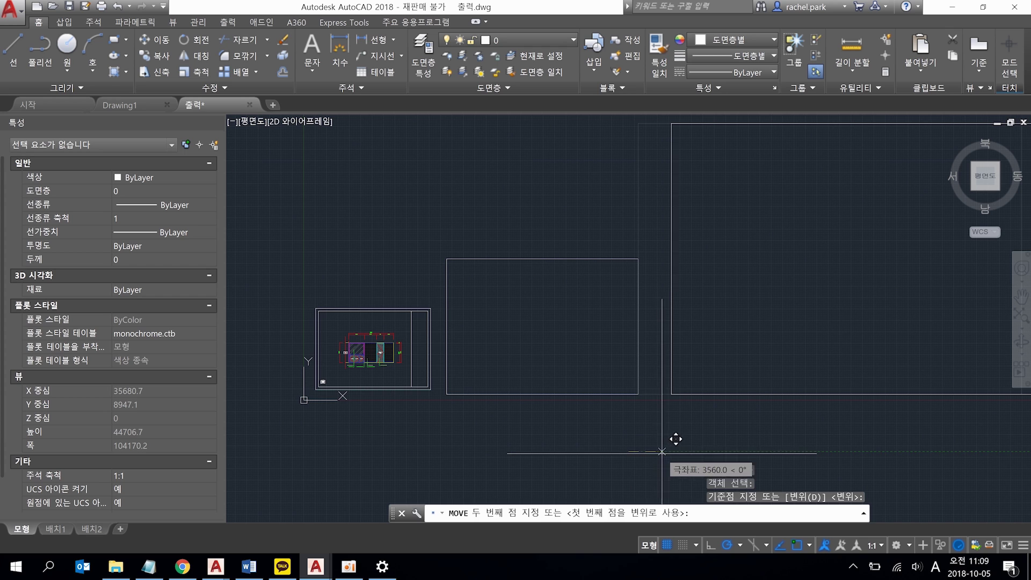
key("Escape")
scroll(565, 405, "down", 2)
scroll(467, 397, "up", 2)
scroll(425, 384, "up", 2)
scroll(453, 397, "up", 3)
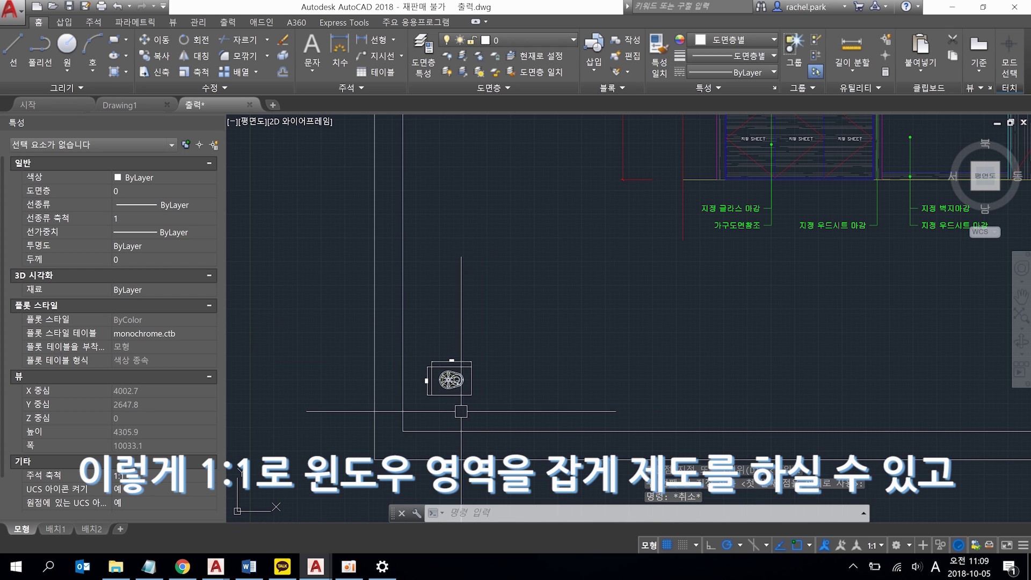
scroll(438, 397, "up", 2)
scroll(424, 396, "up", 2)
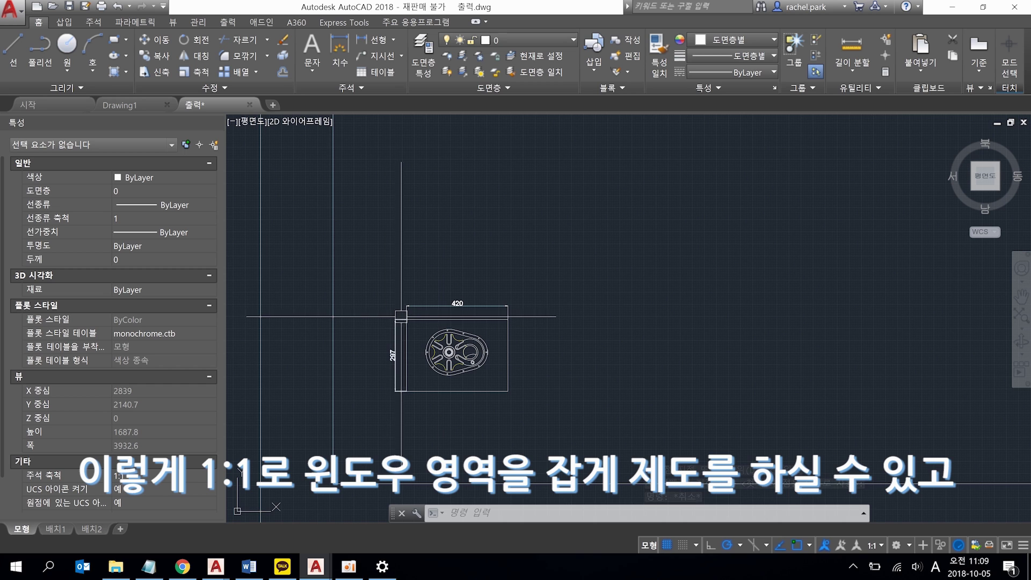
scroll(408, 322, "down", 1)
scroll(386, 348, "down", 1)
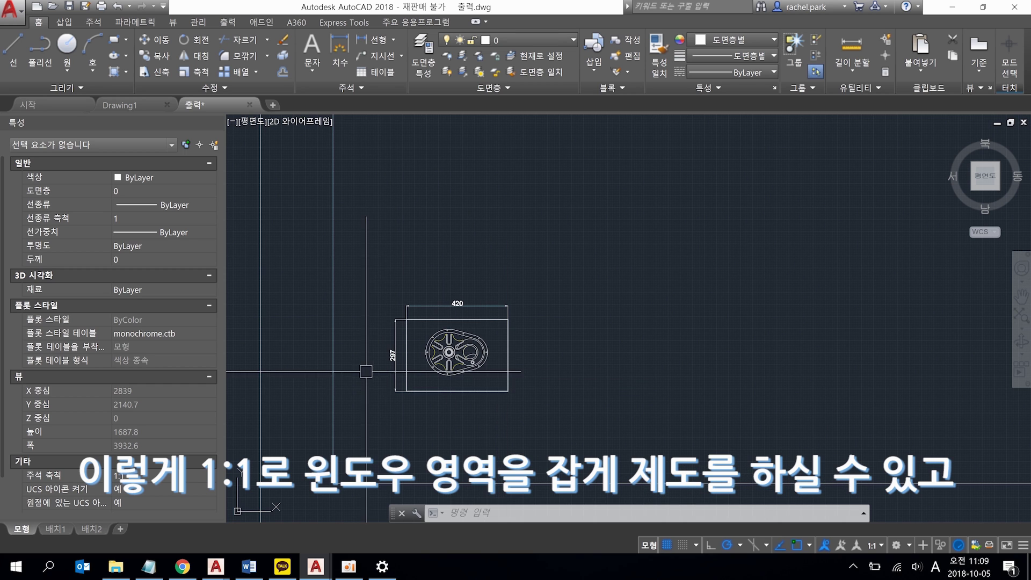
scroll(363, 371, "down", 2)
scroll(376, 381, "down", 3)
scroll(430, 413, "down", 1)
scroll(472, 435, "down", 2)
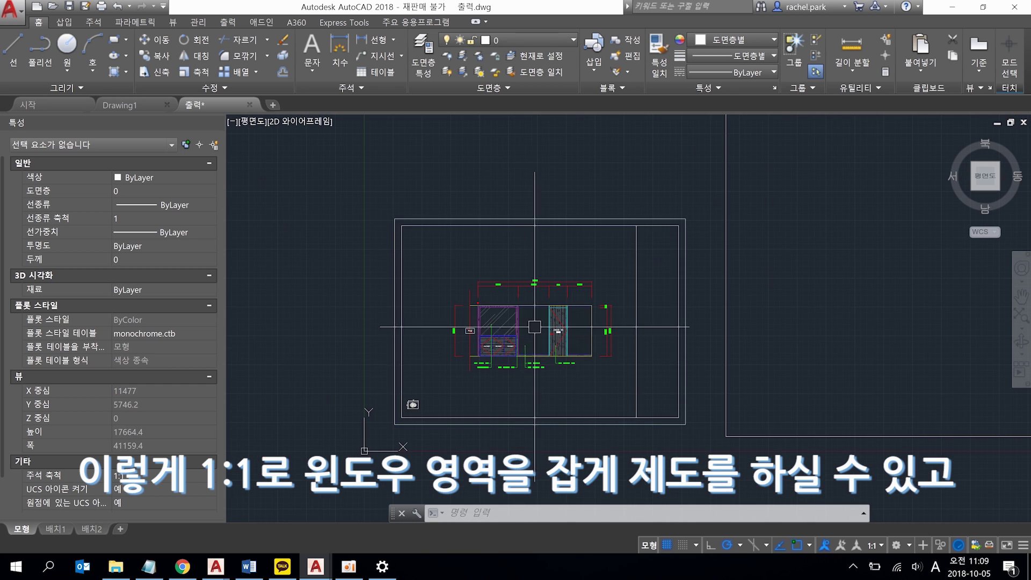
scroll(483, 375, "down", 1)
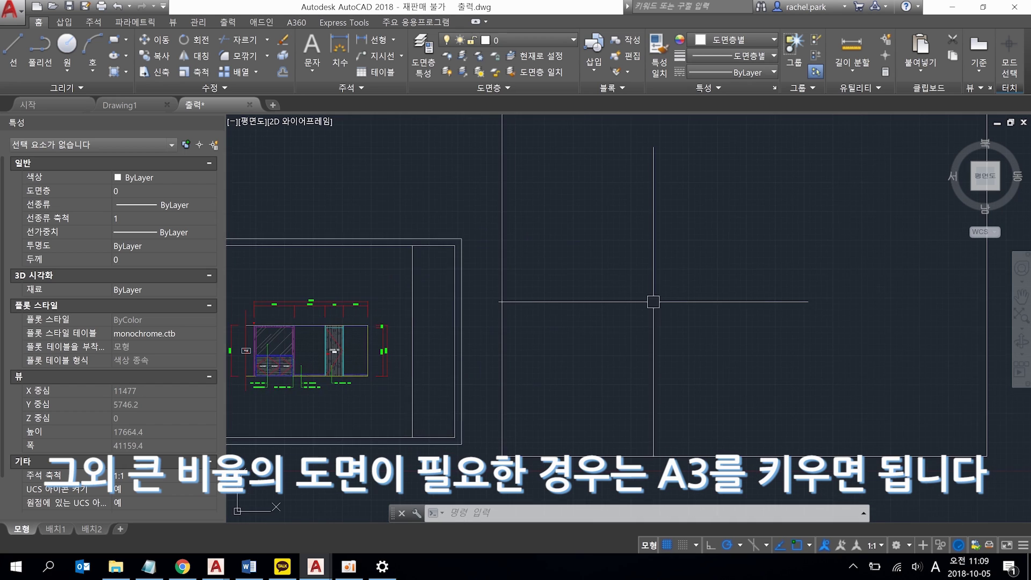
scroll(649, 301, "down", 1)
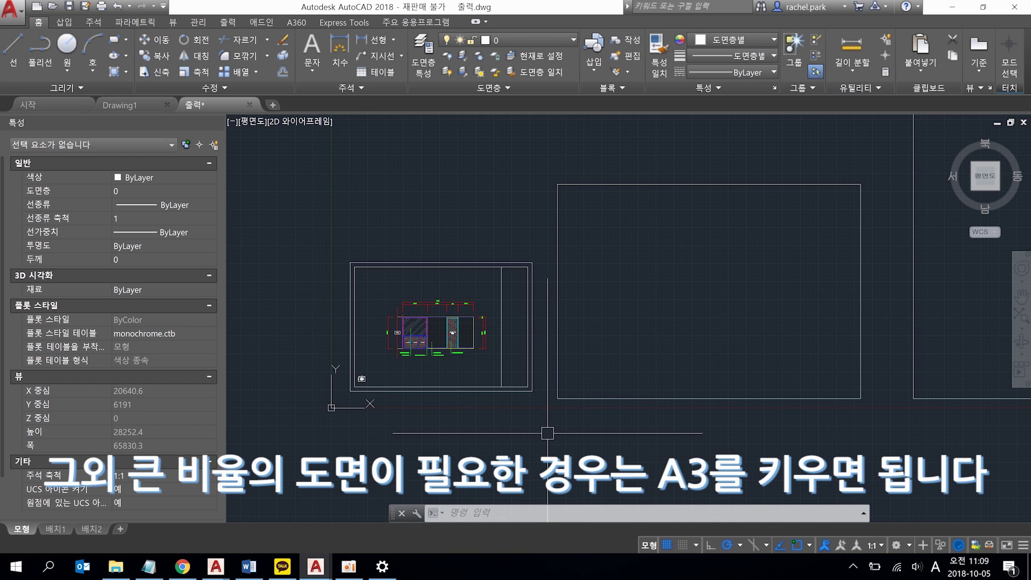
scroll(631, 322, "down", 1)
middle_click_drag(782, 167, 662, 206)
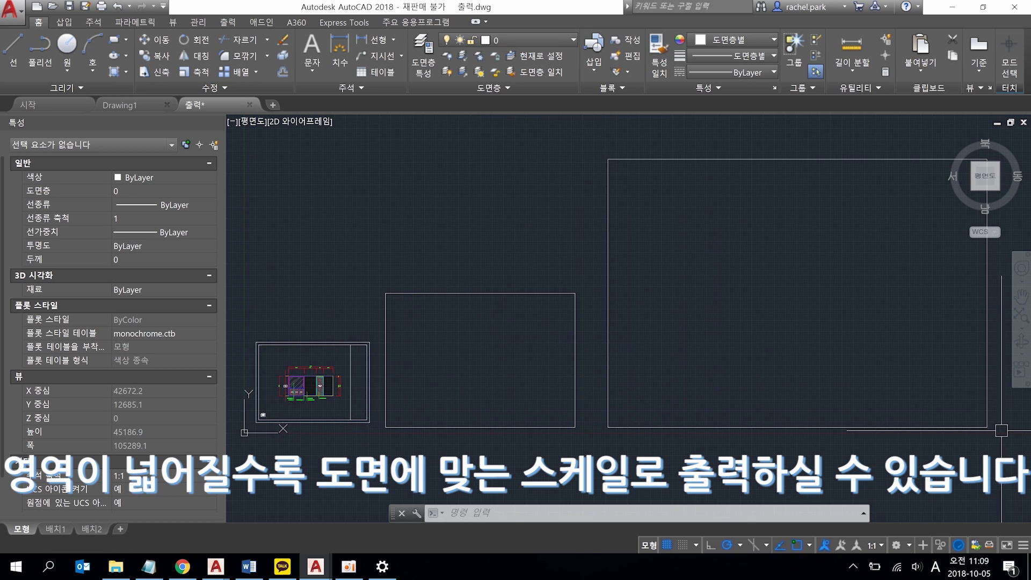
middle_click_drag(534, 299, 622, 230)
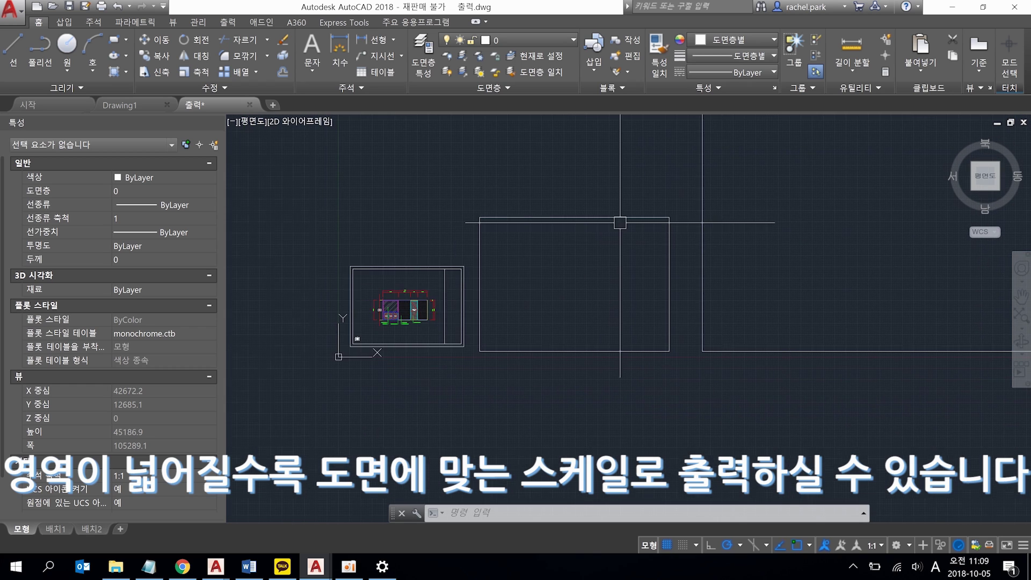
scroll(583, 267, "up", 2)
middle_click_drag(626, 271, 782, 279)
scroll(398, 384, "up", 2)
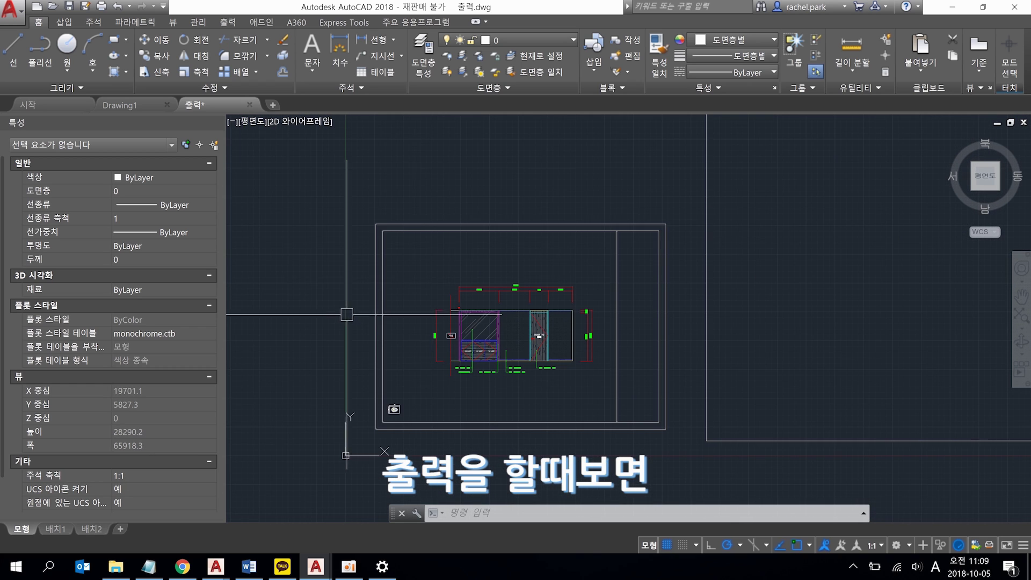
Reuse the previous plot settings and pick a window ending at the elevation frame's lower-right.
left_click(101, 7)
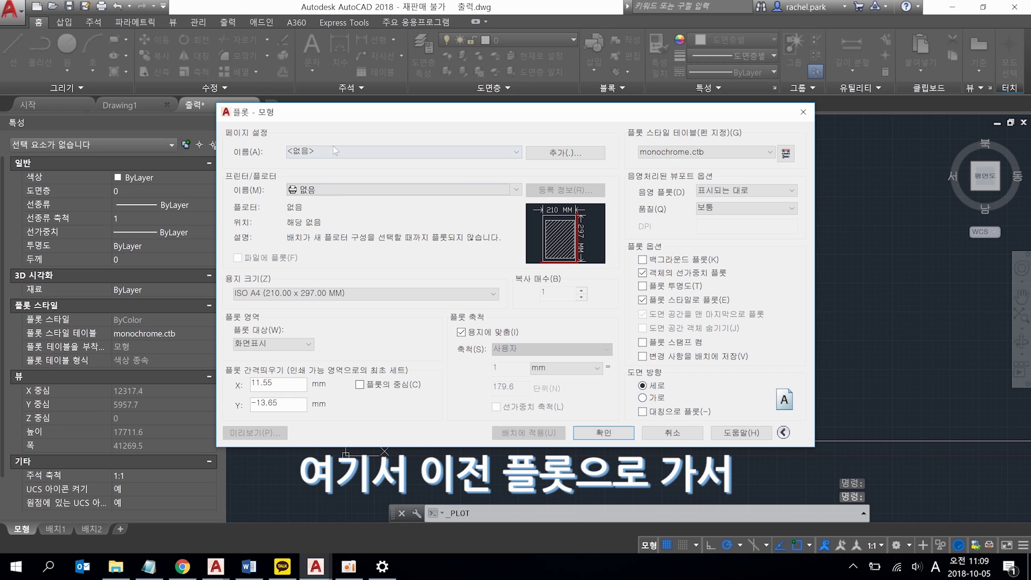
left_click(333, 149)
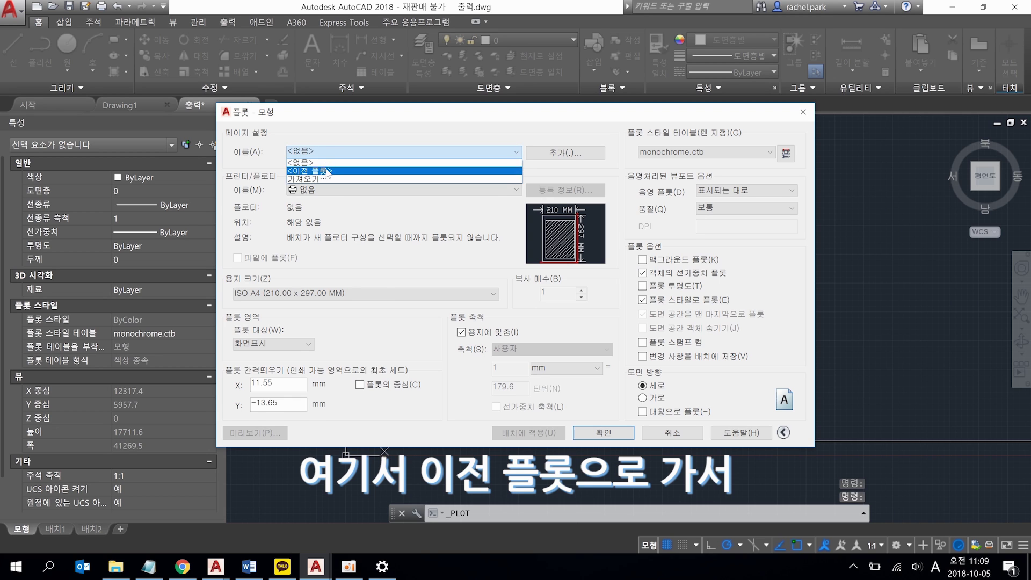
left_click(327, 171)
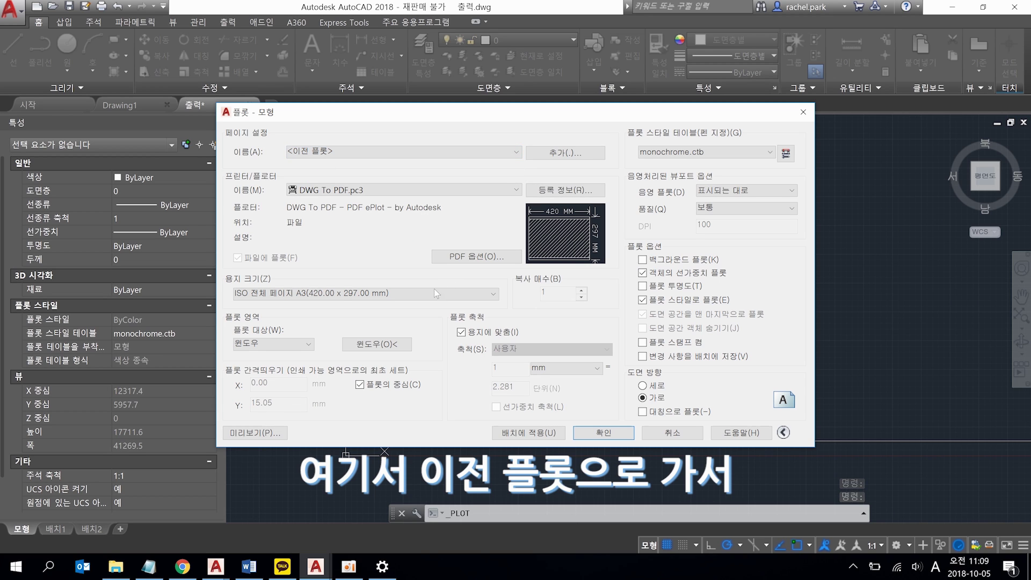
left_click_drag(498, 114, 597, 95)
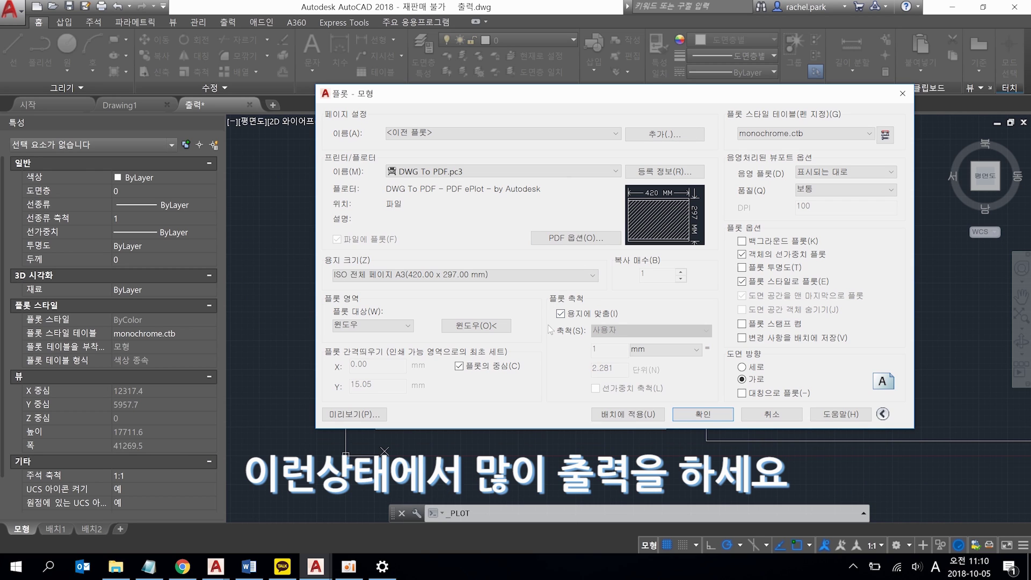
left_click(485, 326)
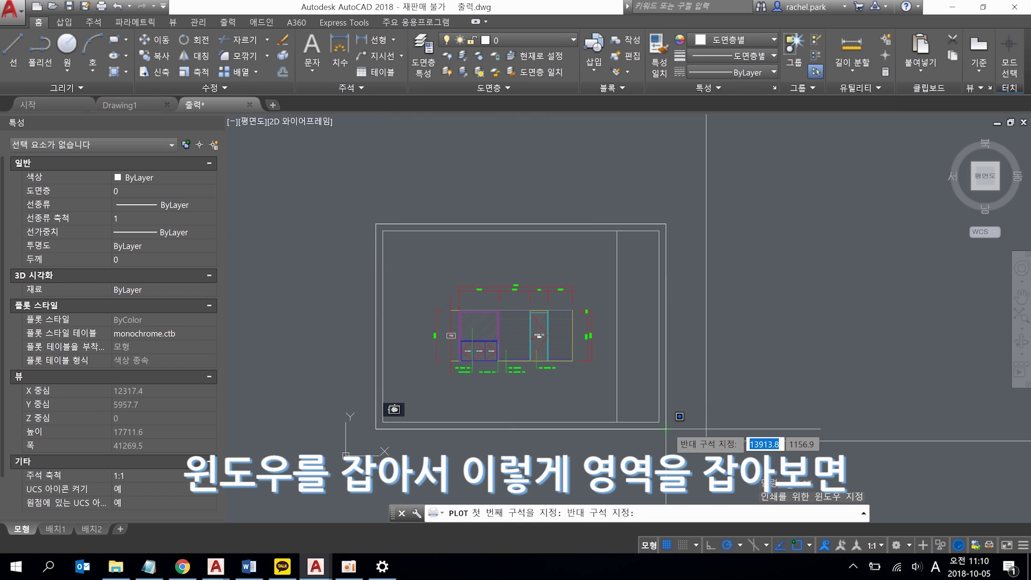
left_click(666, 428)
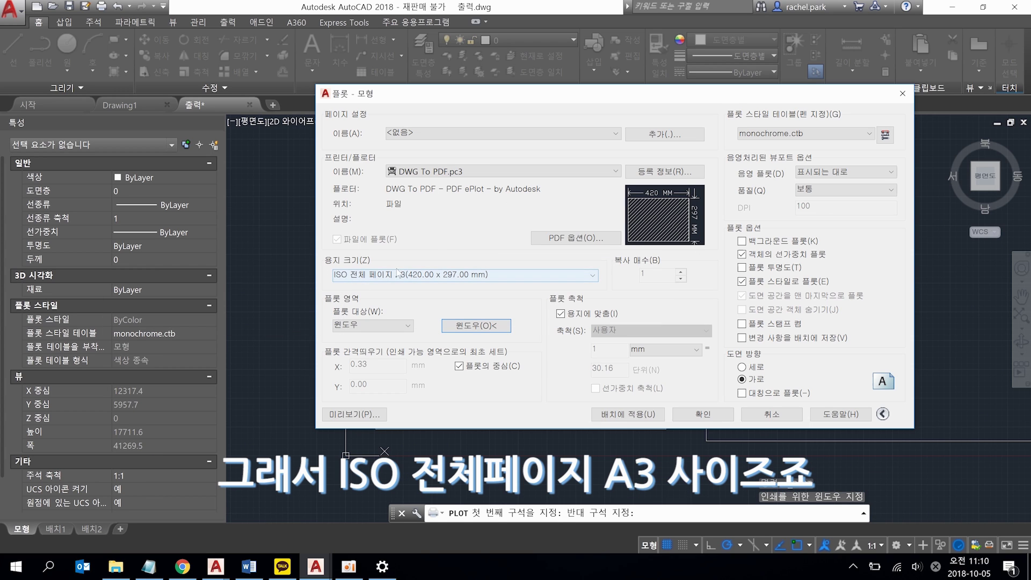
View the printable-area margins of ISO full bleed A3 in the DWG To PDF plotter editor.
left_click(689, 172)
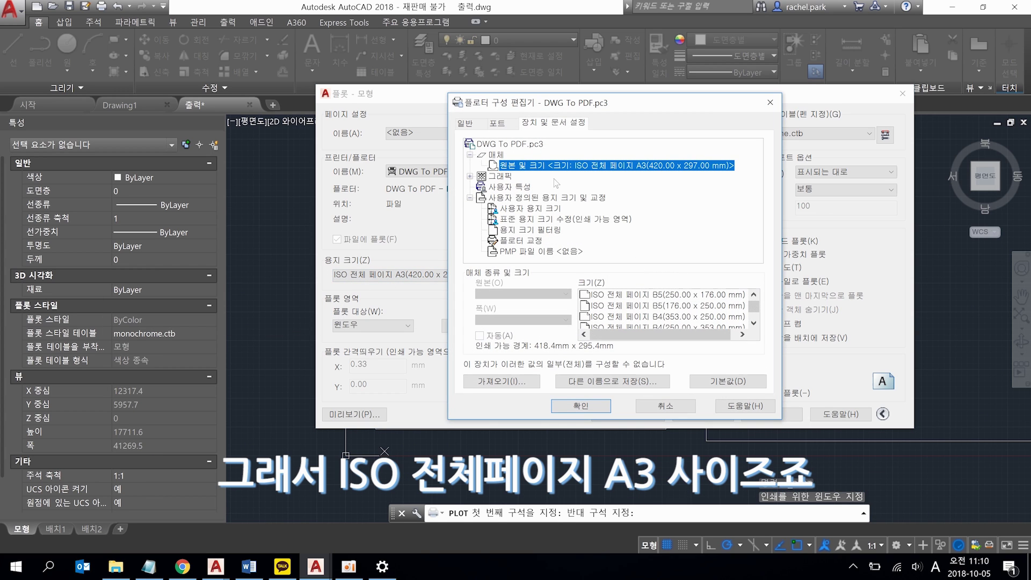
left_click(538, 209)
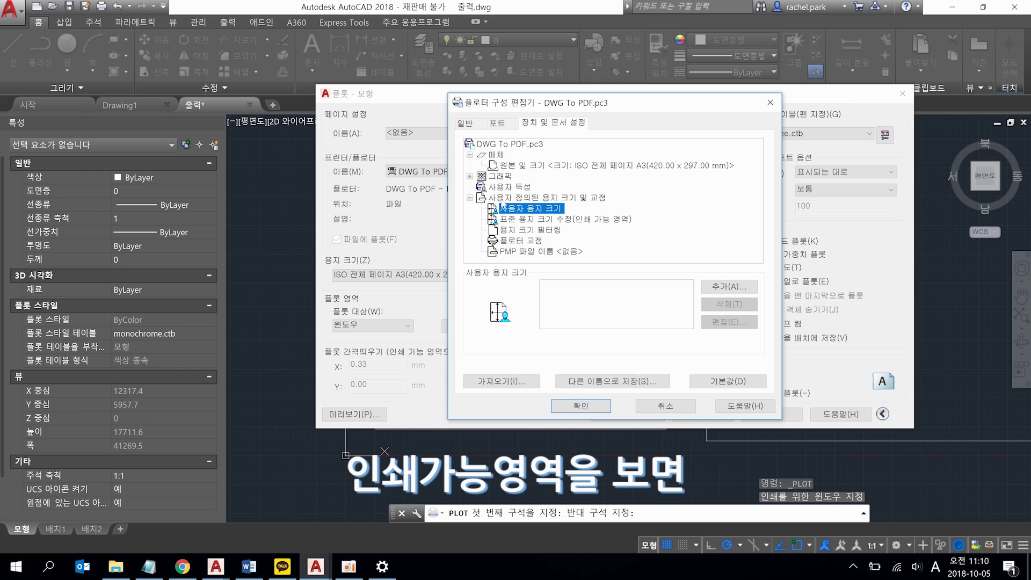
left_click(532, 219)
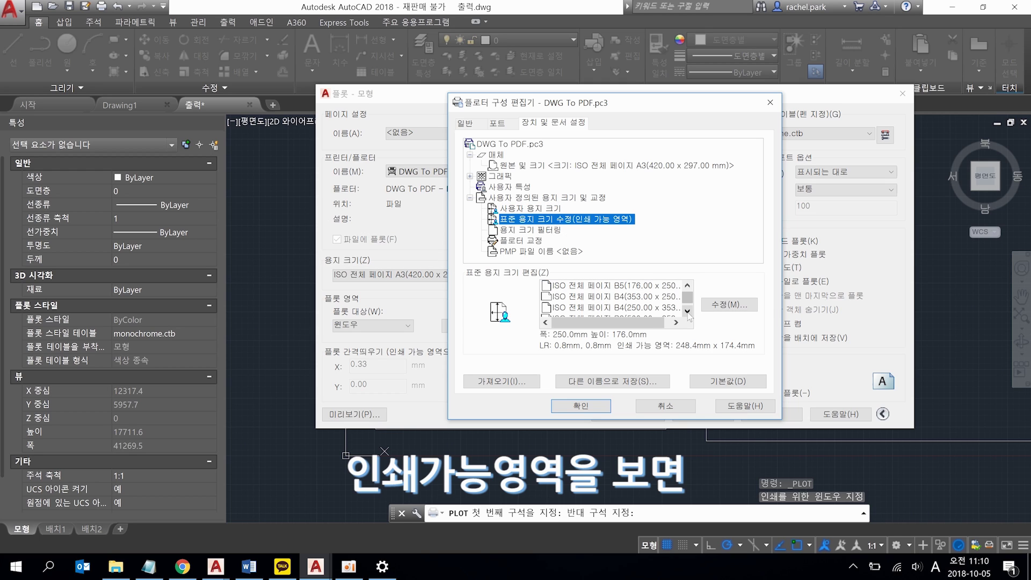
left_click(688, 313)
left_click(688, 312)
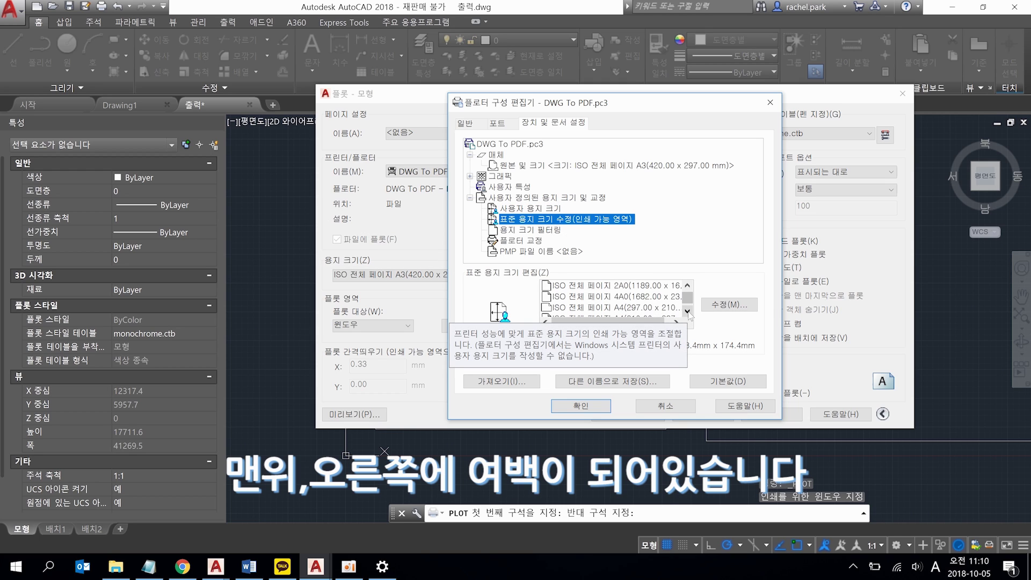
left_click(628, 296)
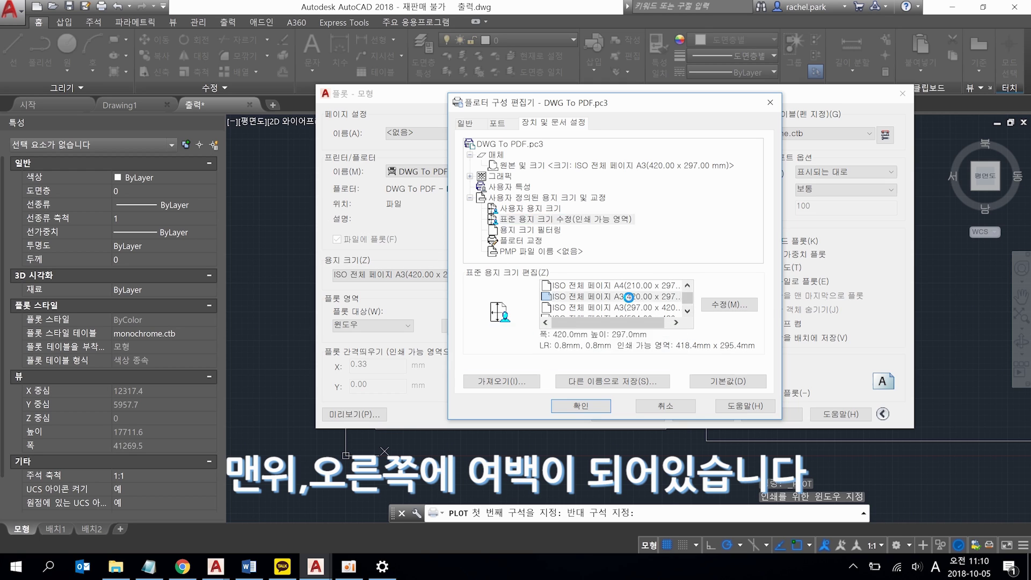
left_click(738, 304)
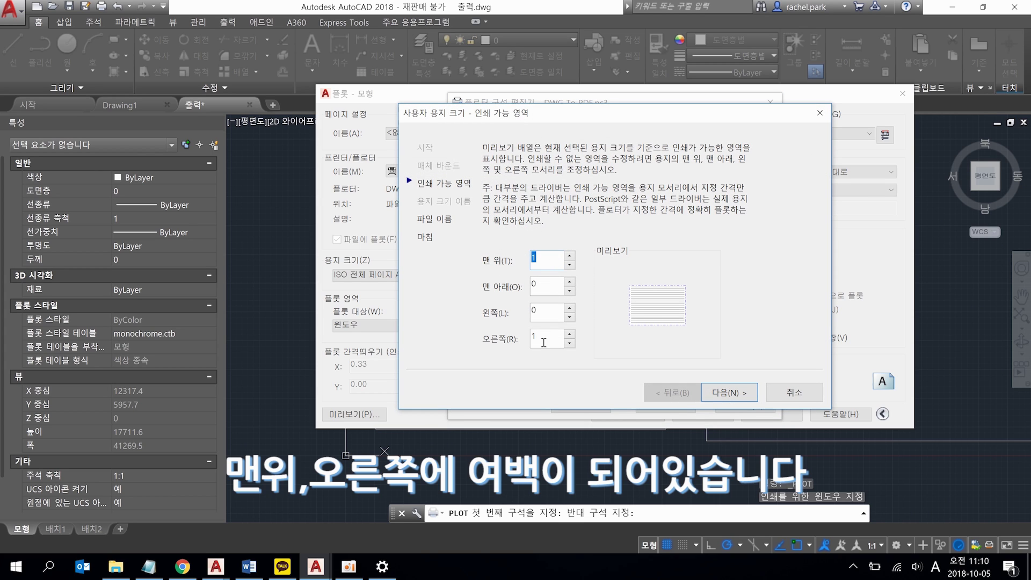
Close the margins dialog, plotter editor and Plot dialog without plotting.
left_click(820, 113)
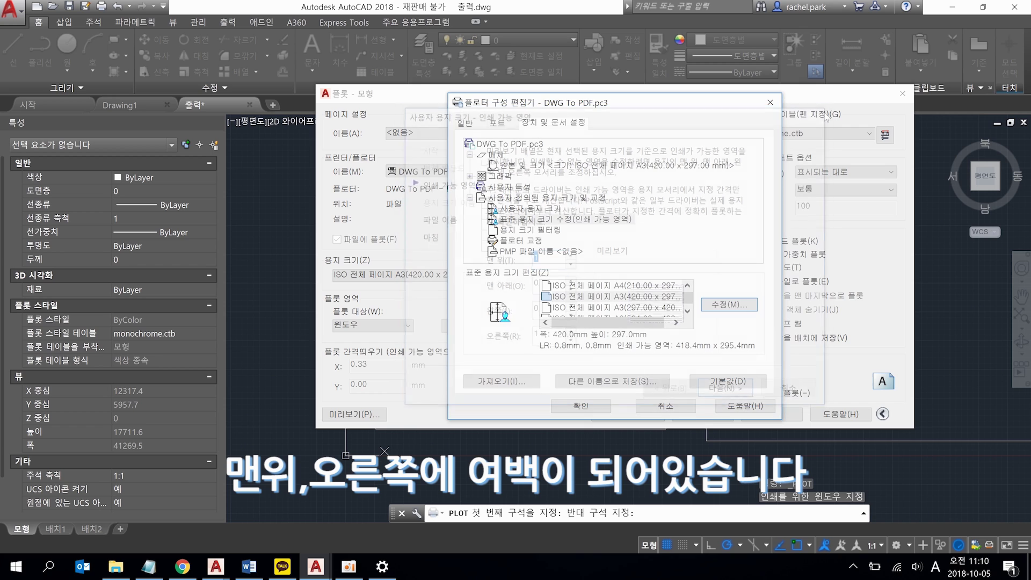
left_click(767, 101)
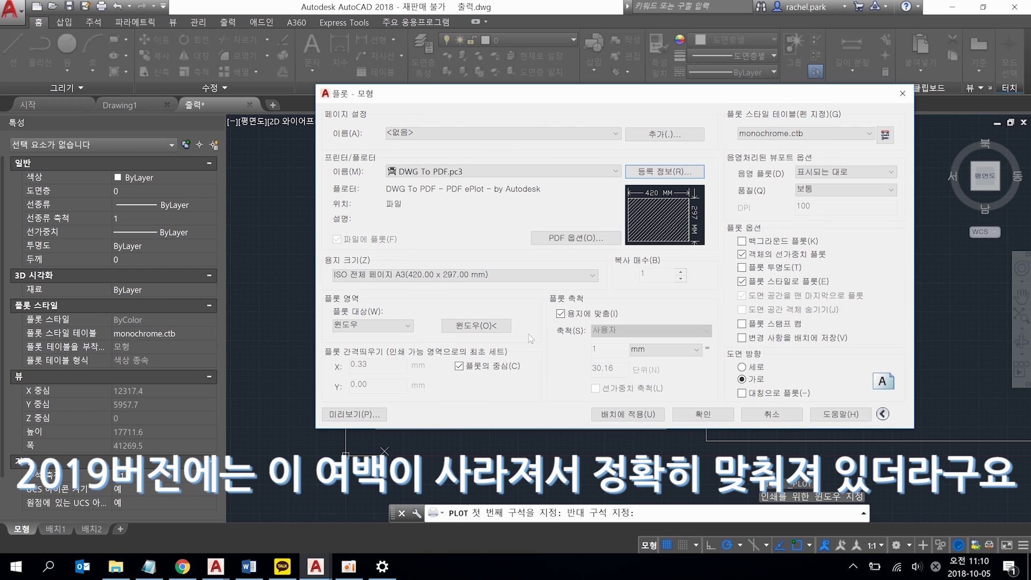
left_click(904, 95)
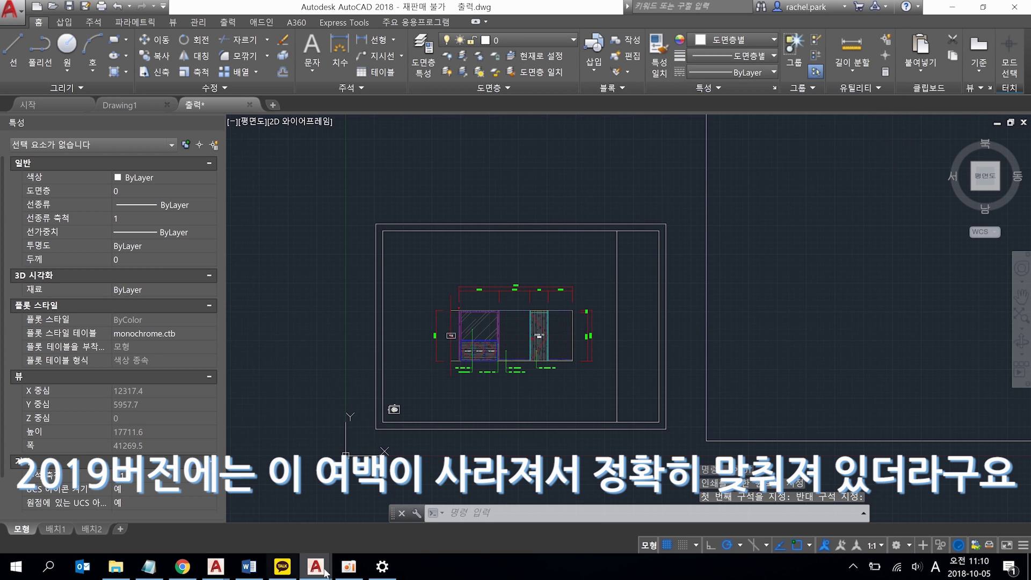
left_click(216, 566)
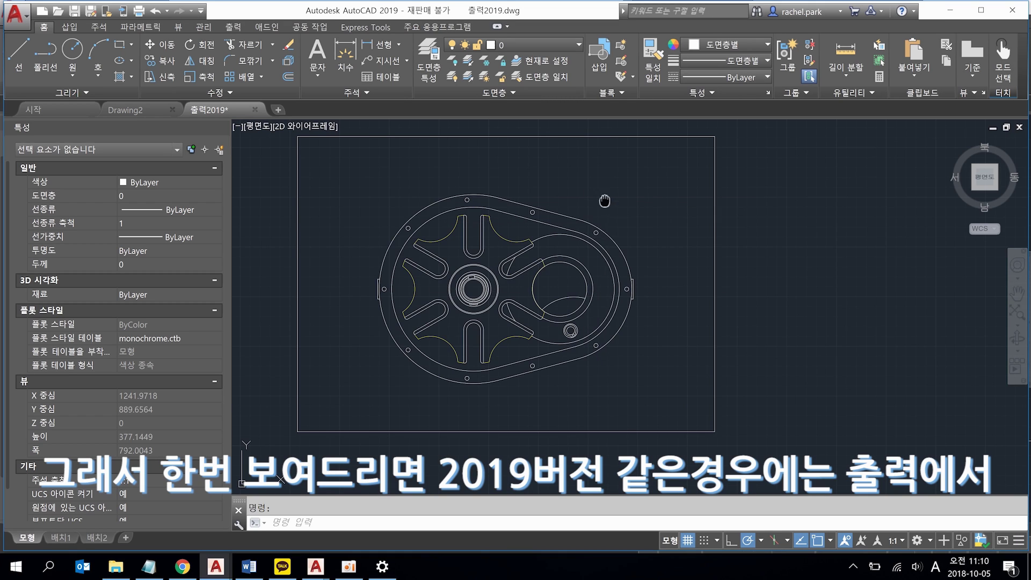
Set a fit-to-paper window around the gear on A3, confirm the 1:1 scale, and close.
left_click(137, 12)
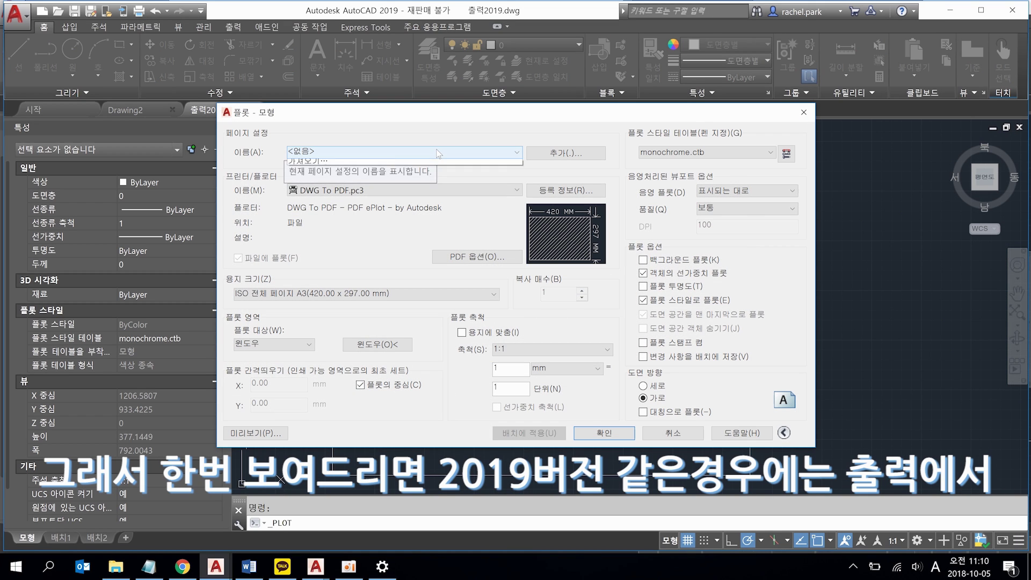
left_click(461, 333)
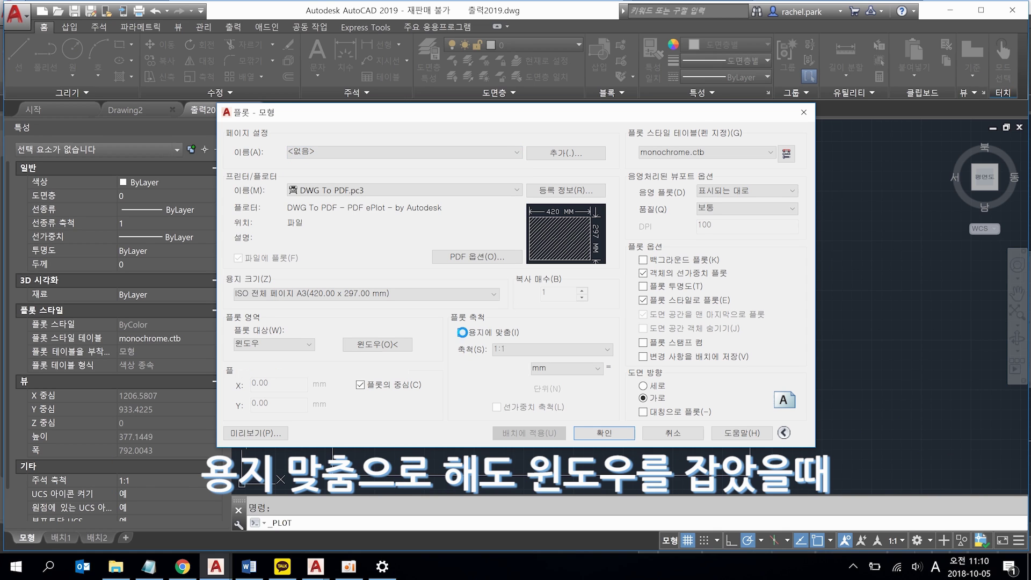
left_click(377, 345)
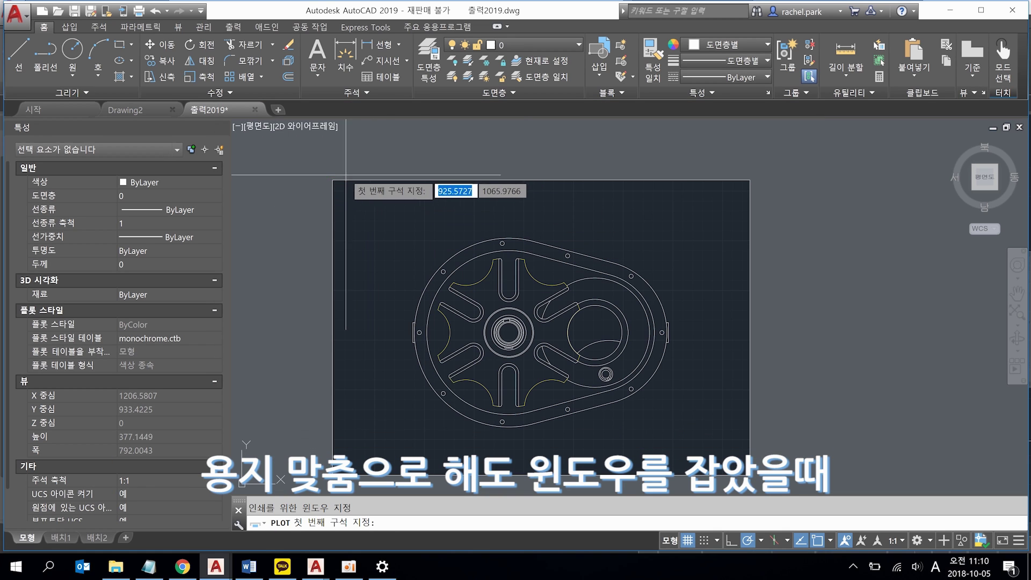
left_click(333, 181)
left_click(750, 472)
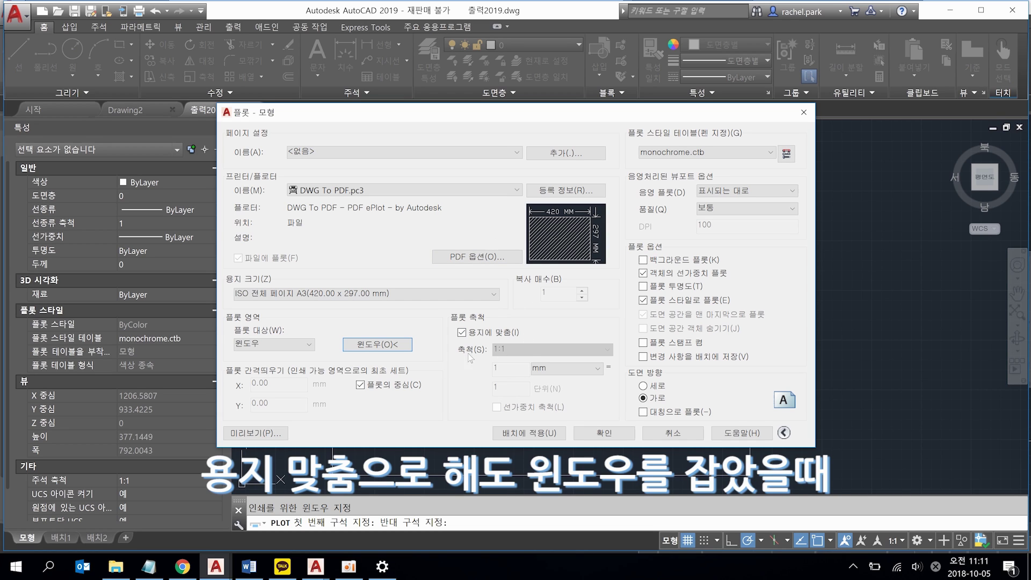
left_click(804, 112)
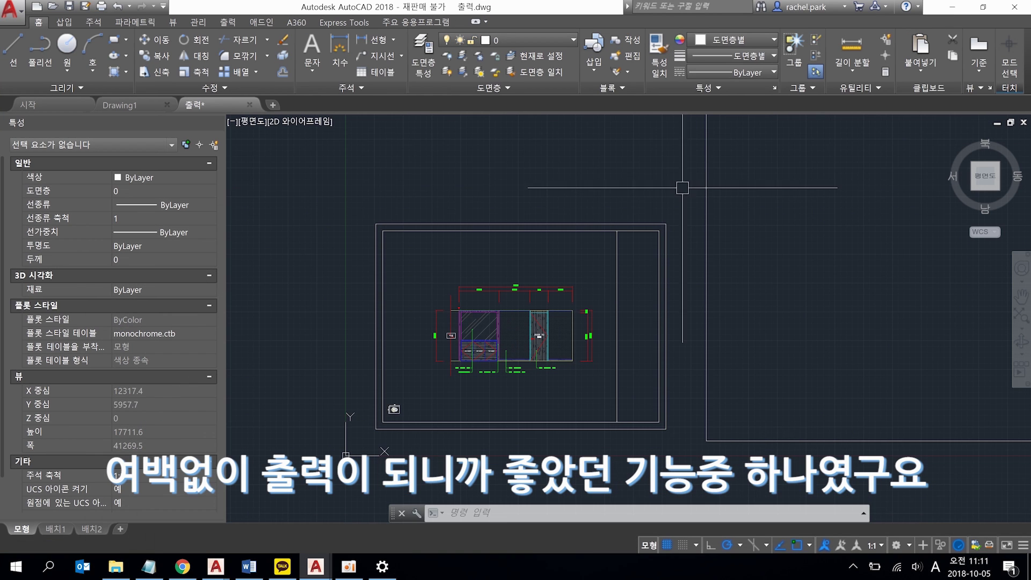
Turn off Fit to paper, try plot scales 1:50 then 1:100, and center the plot.
key("Escape")
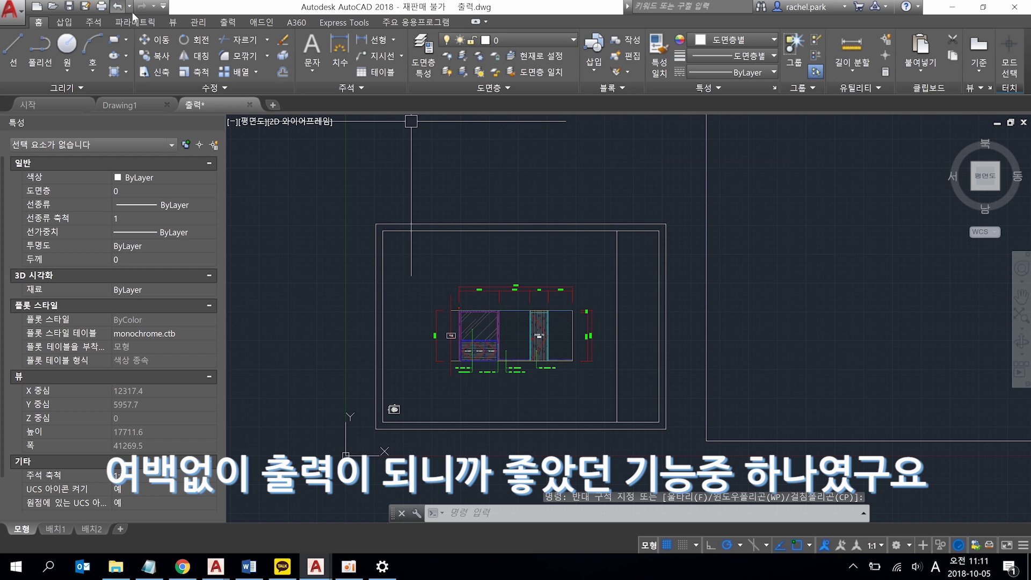
left_click(102, 8)
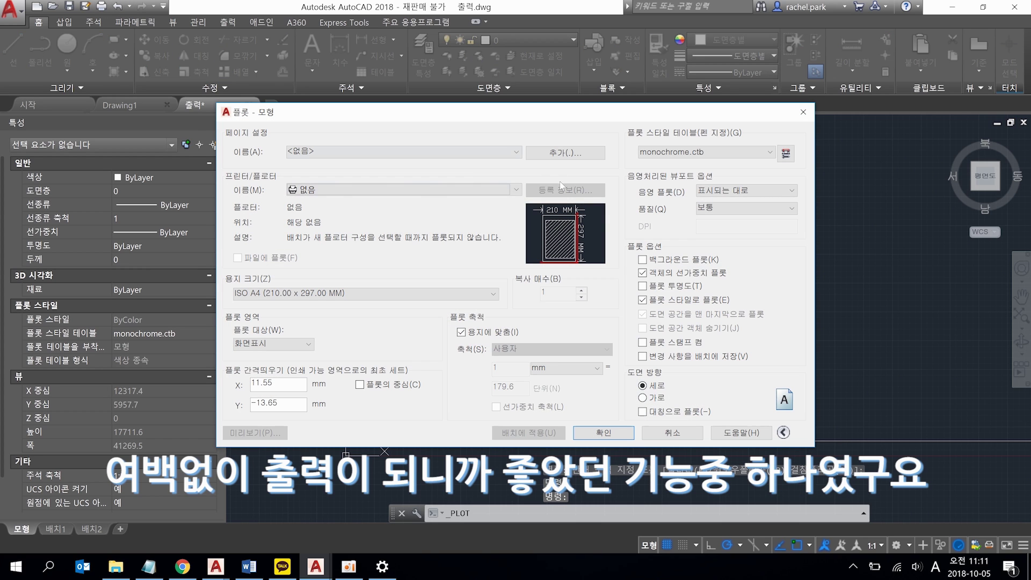
left_click(460, 331)
left_click(515, 349)
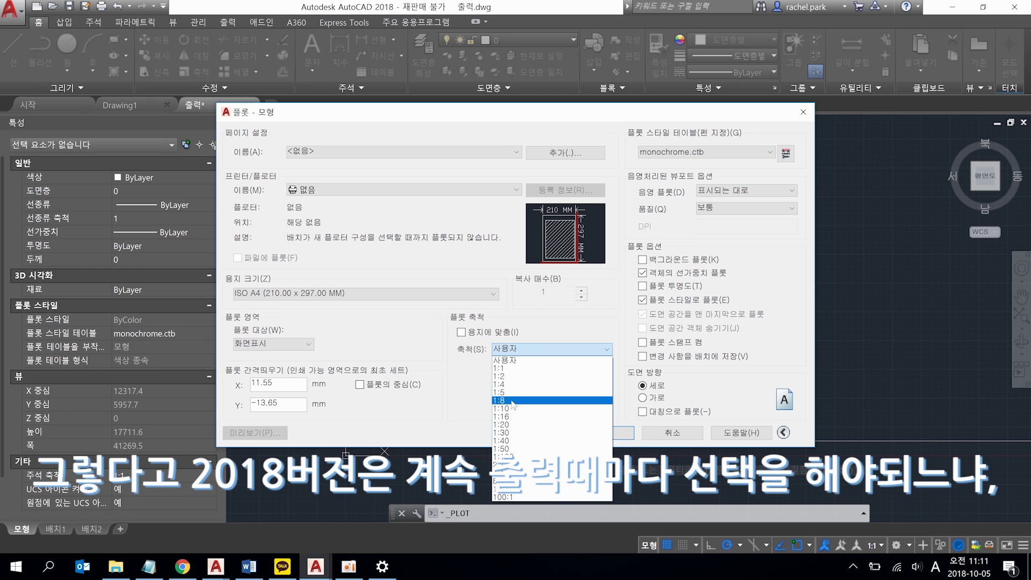
left_click(510, 448)
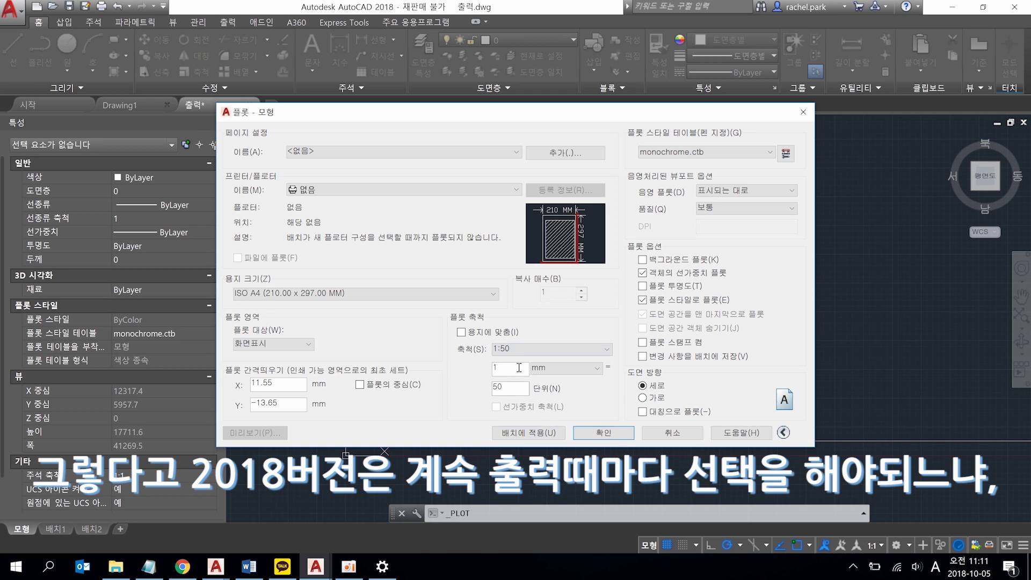
left_click(518, 349)
left_click(517, 443)
left_click(405, 384)
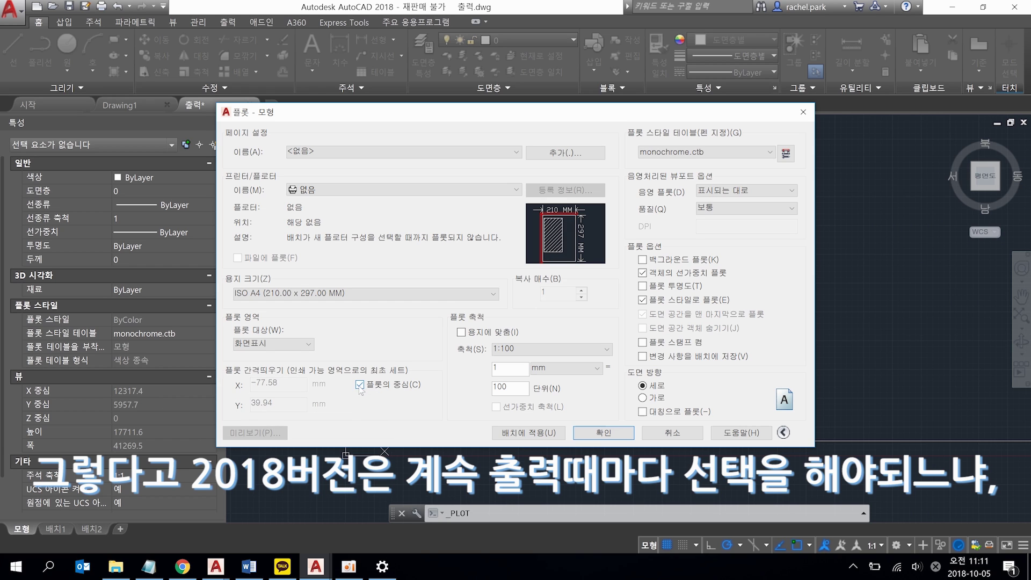
Apply the <Previous plot> page setup and open the DWG To PDF plotter configuration.
left_click(396, 290)
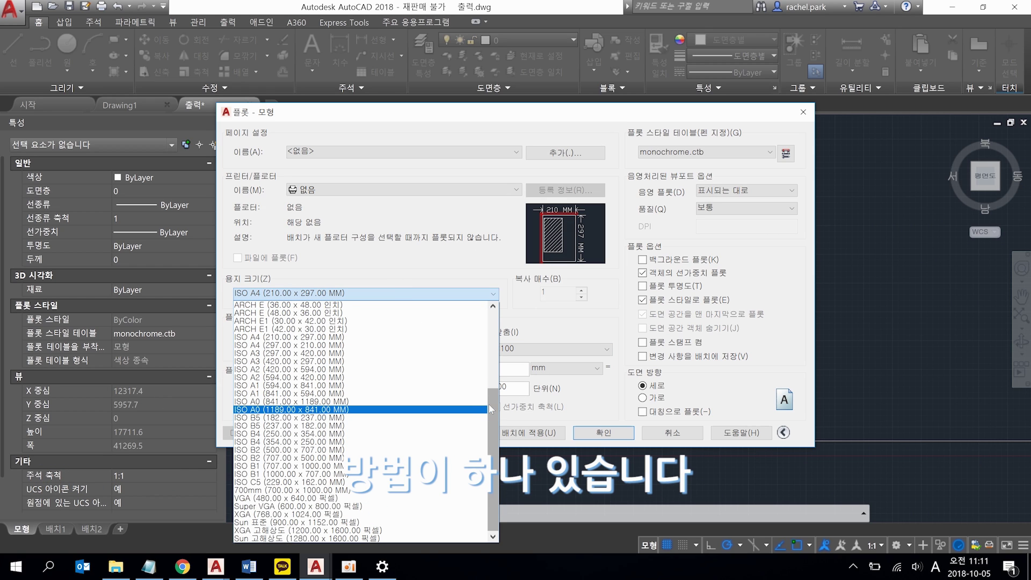
left_click(468, 266)
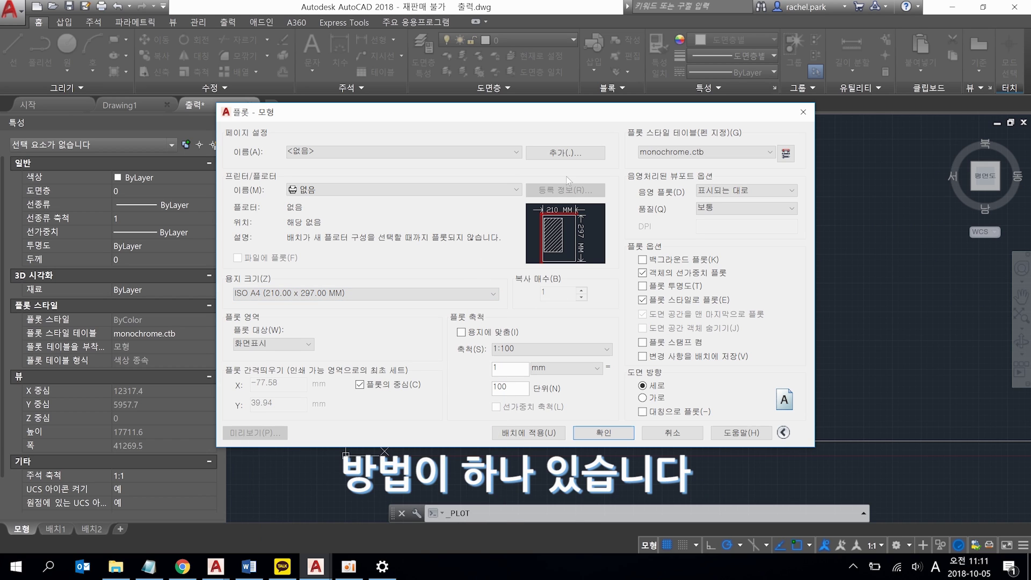
left_click(333, 152)
left_click(333, 170)
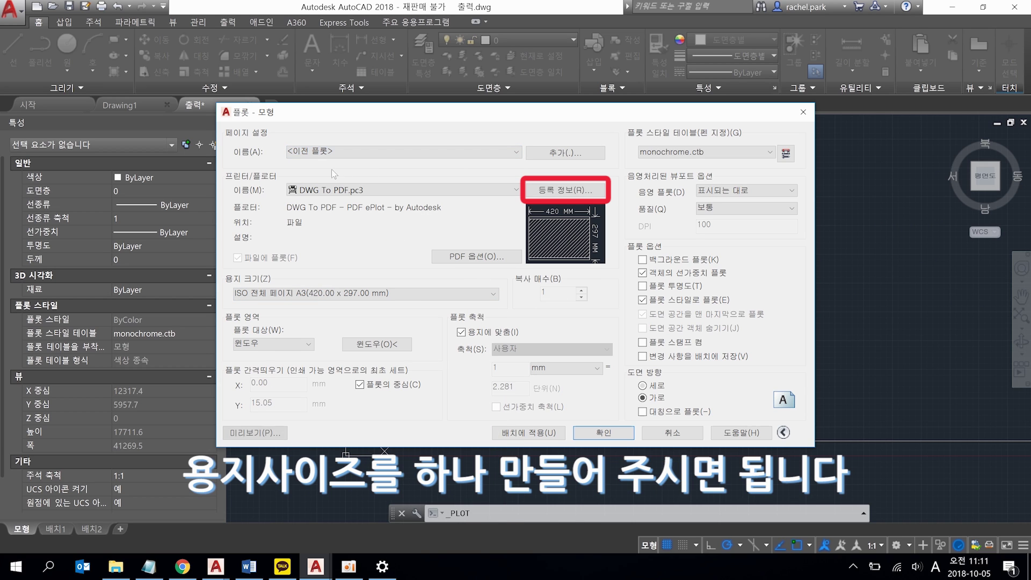
left_click(565, 191)
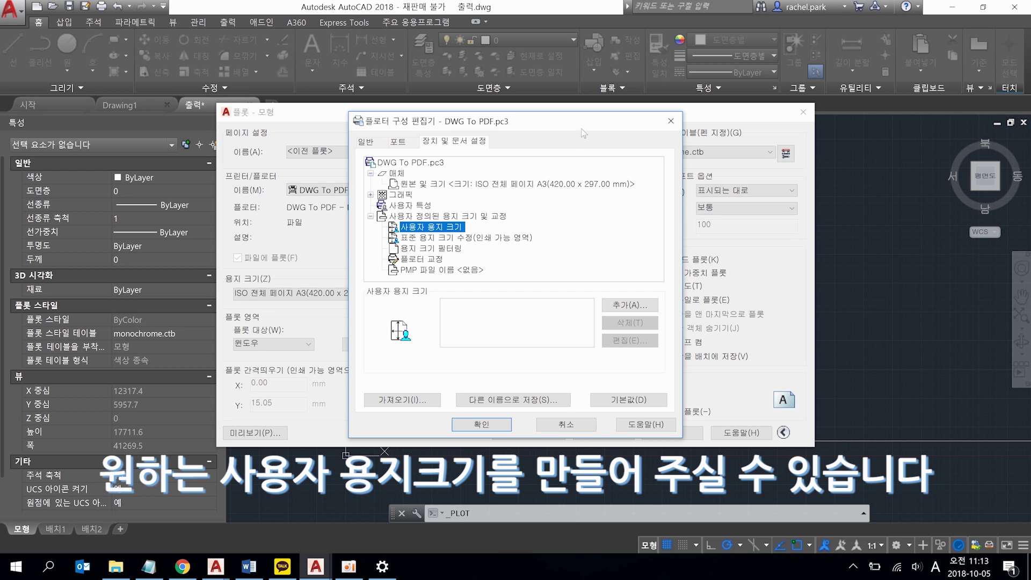
mouse_move(433, 227)
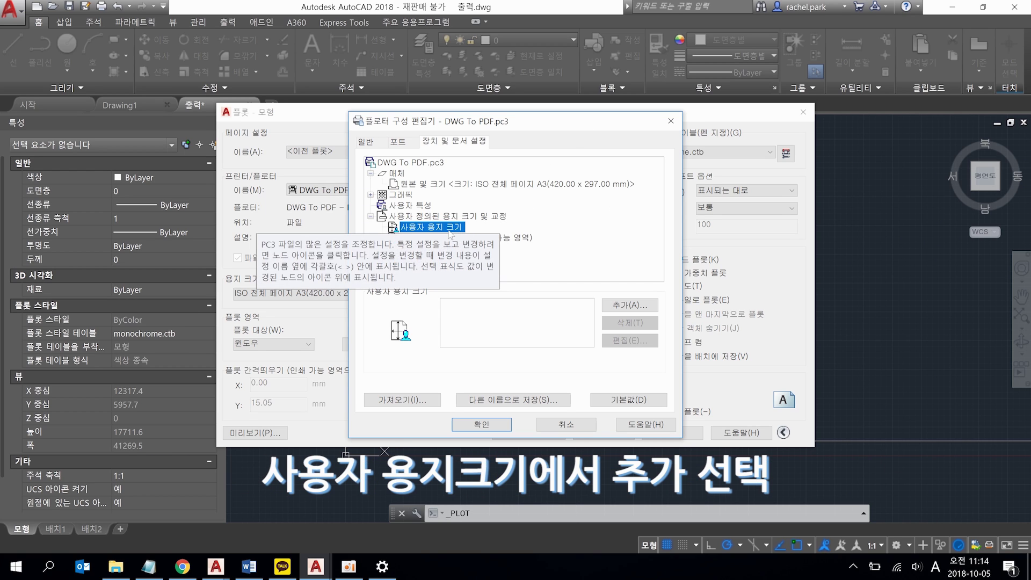
Start a new custom paper size and set all four printable-area margins to 0.
left_click(625, 308)
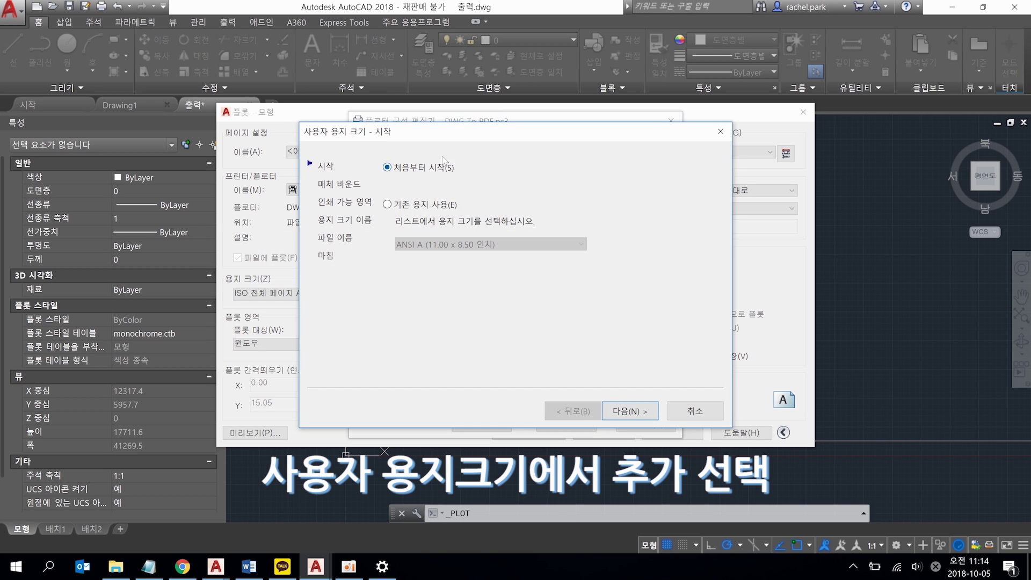
left_click(643, 410)
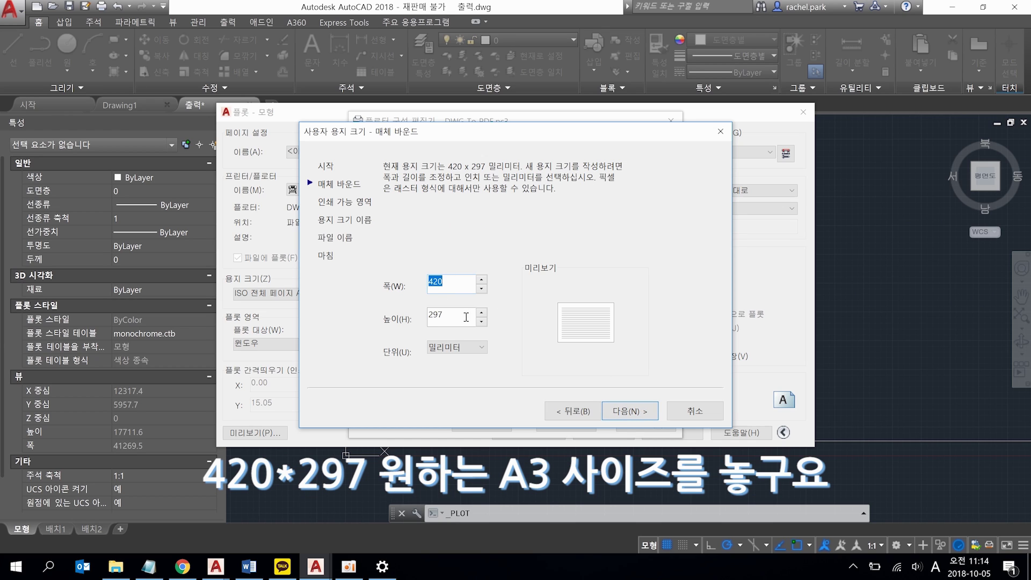
left_click(622, 403)
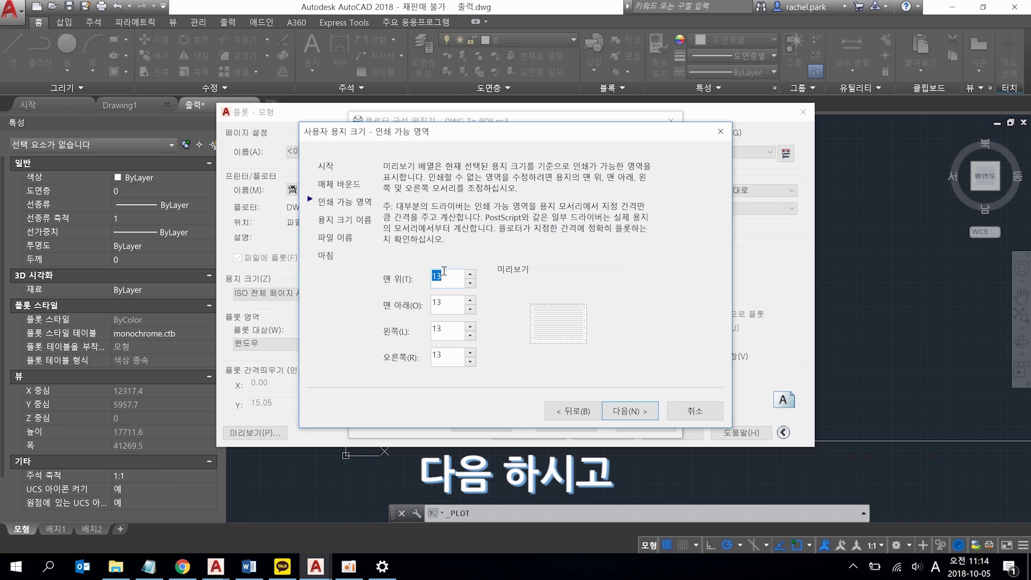
type("0")
key("Tab")
type("0")
key("Tab")
type("0")
double_click(441, 353)
type("0")
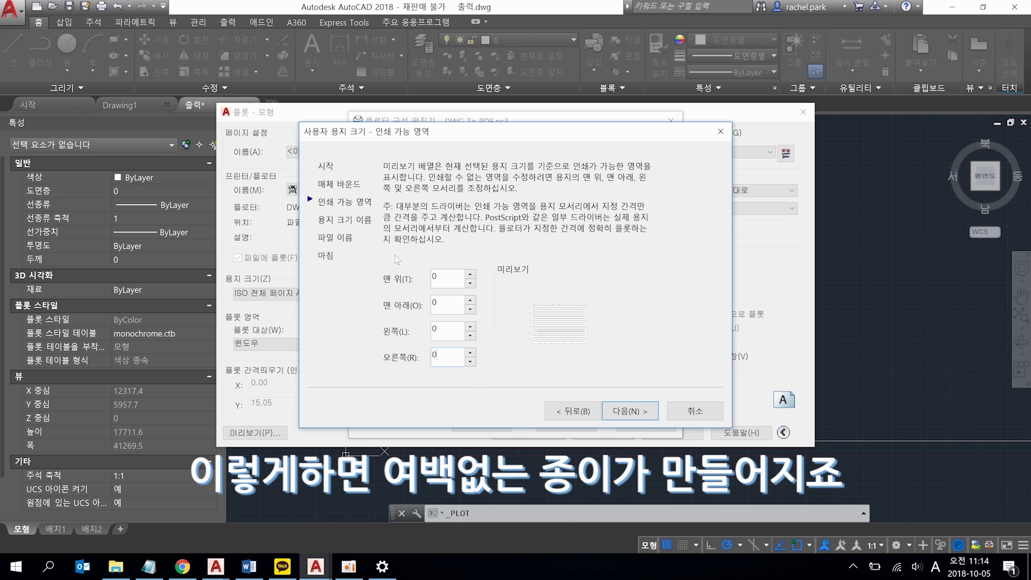
left_click(627, 410)
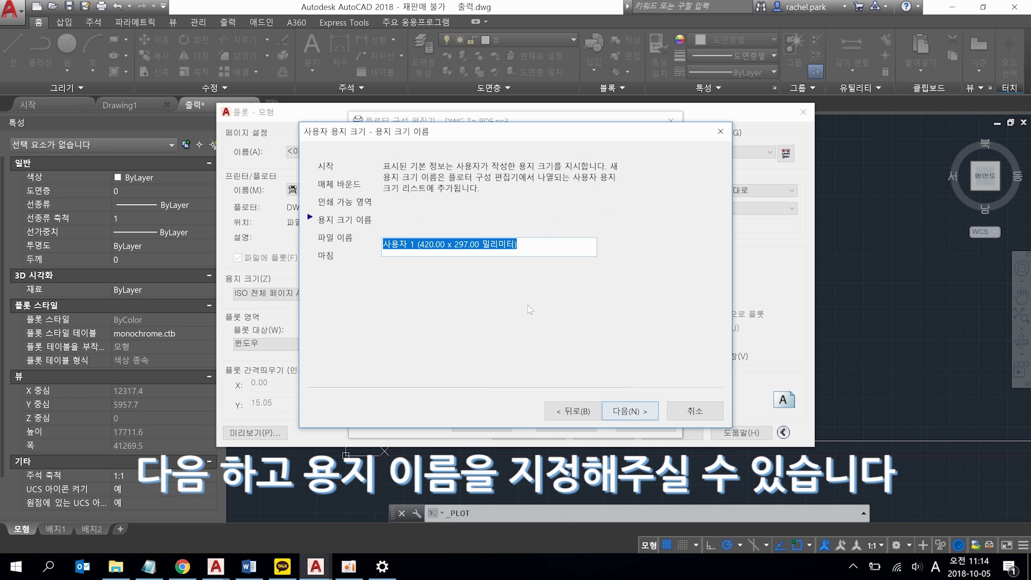
Name the paper size 튼튼이, keep the DWG To PDF file name, and finish the wizard.
left_click(423, 244)
left_click_drag(418, 245, 380, 253)
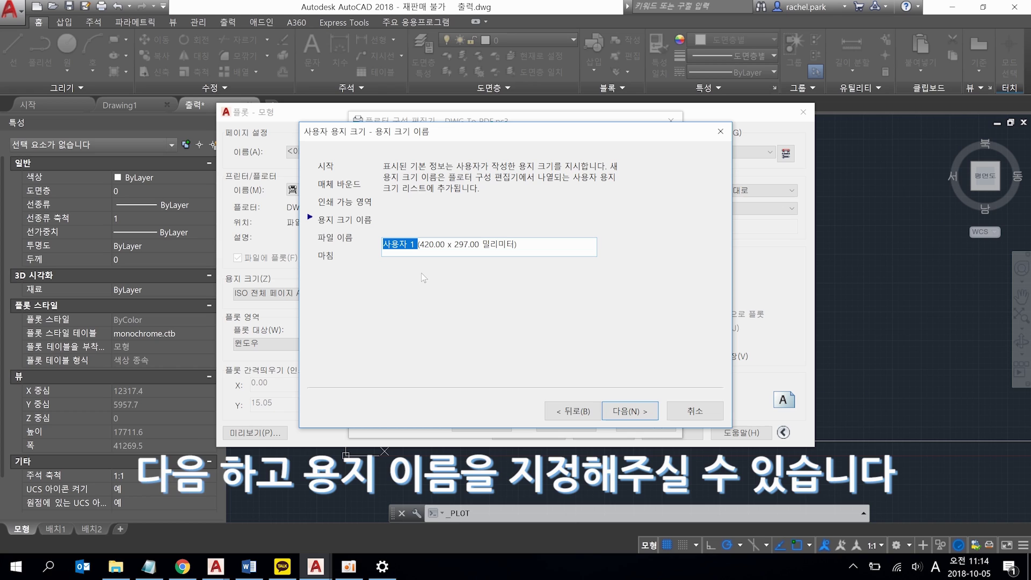
type("xms")
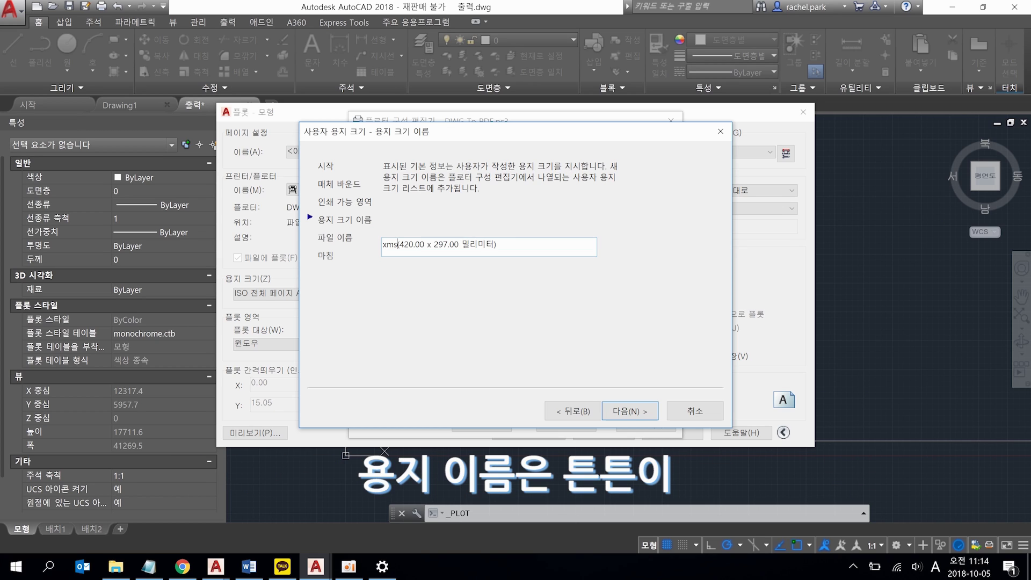
key("BackSpace")
key("BackSpace")
key("BackSpace")
type("튼튼이")
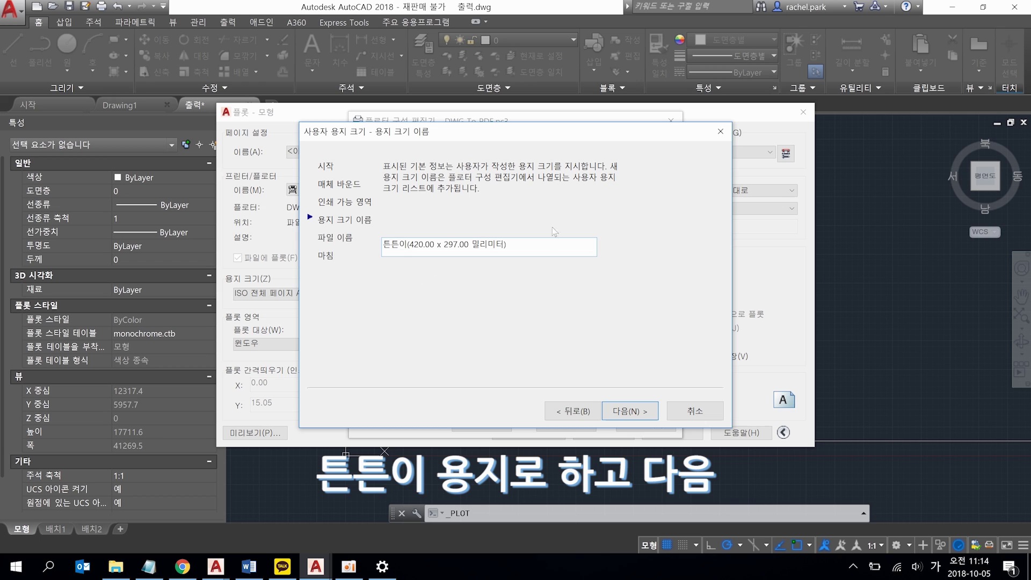
left_click(630, 415)
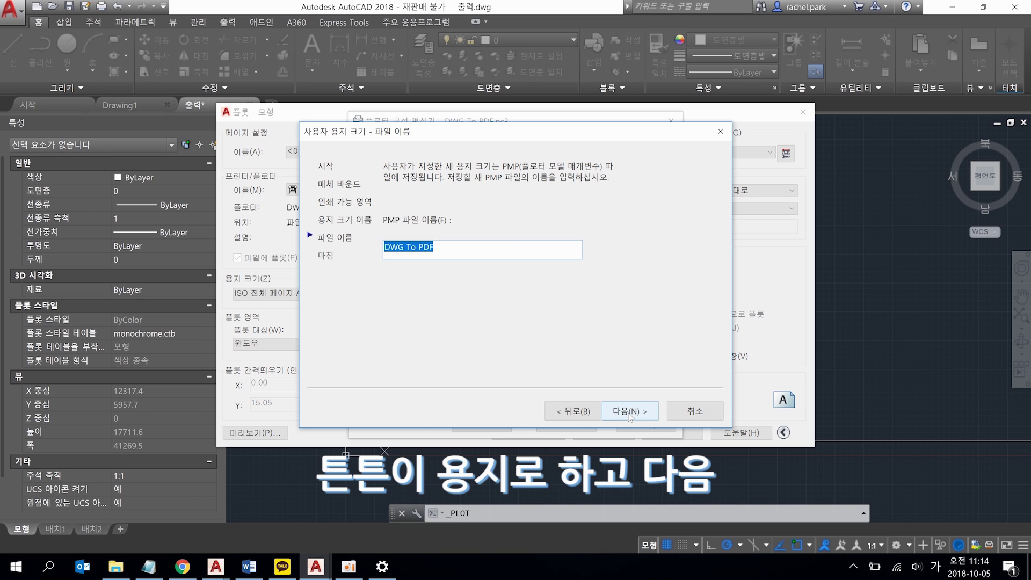
left_click(630, 415)
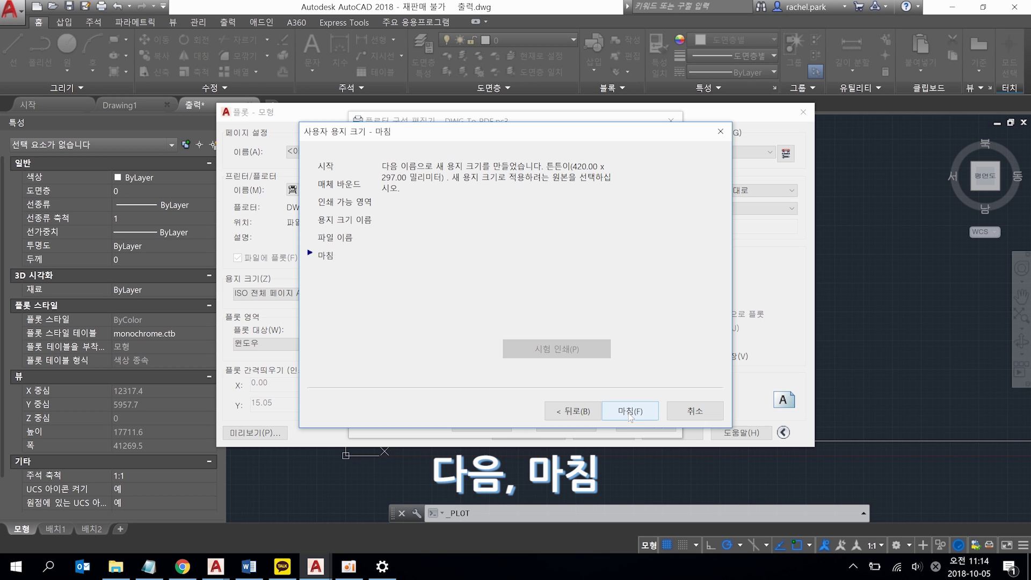
left_click(629, 415)
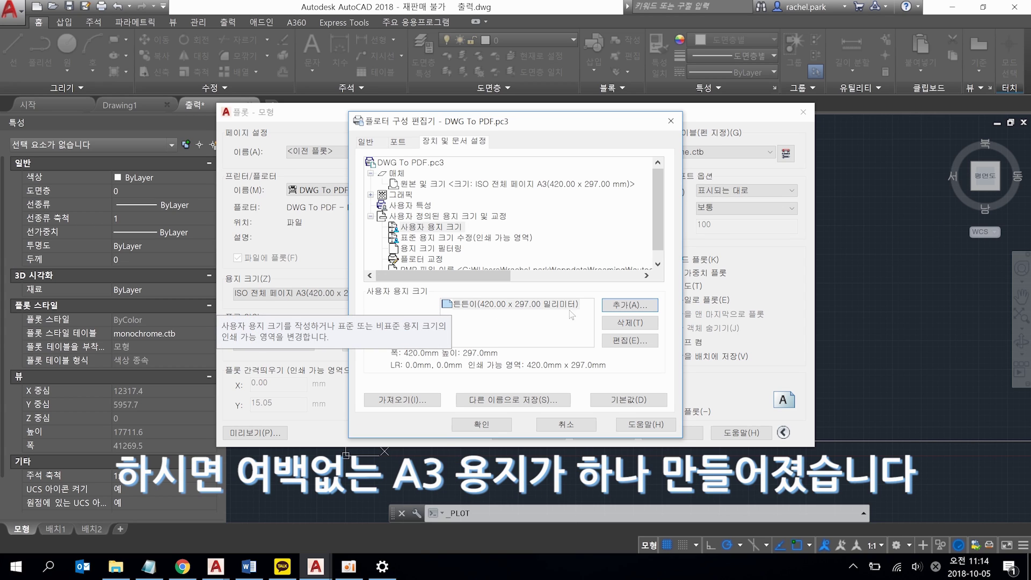
left_click(494, 424)
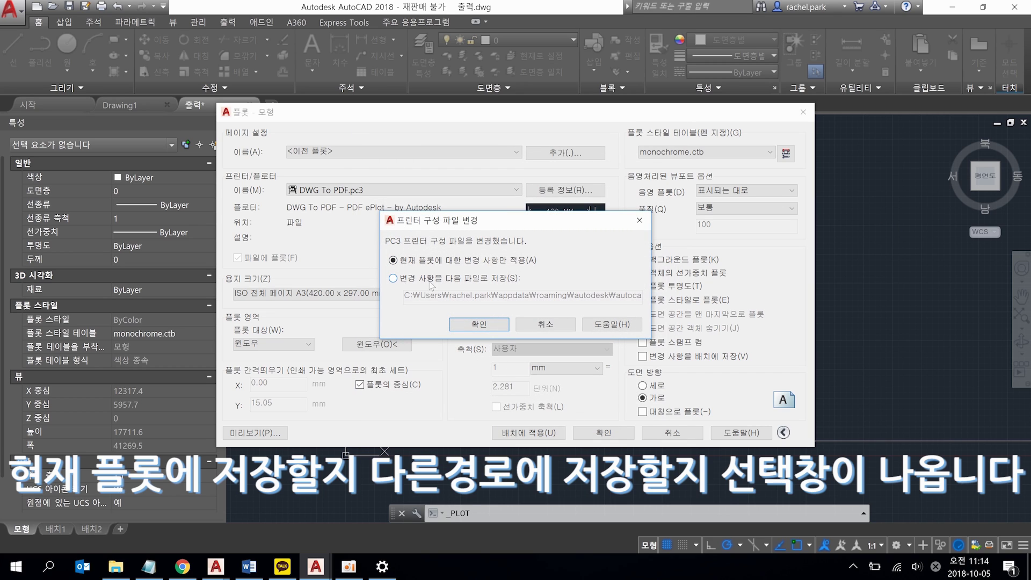
Apply the plotter change to the current plot only and select the 튼튼이 paper size.
left_click(392, 279)
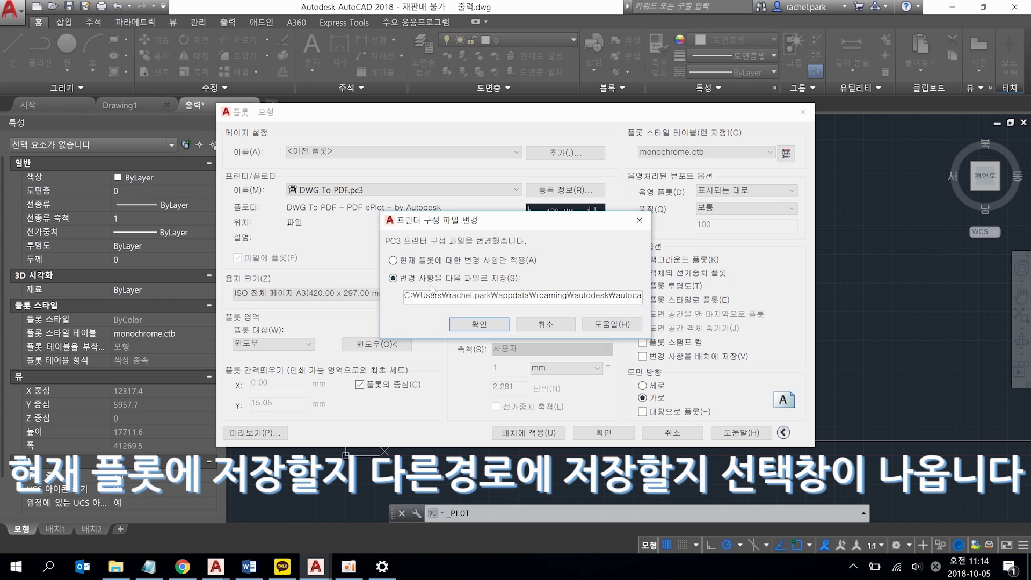
left_click(393, 261)
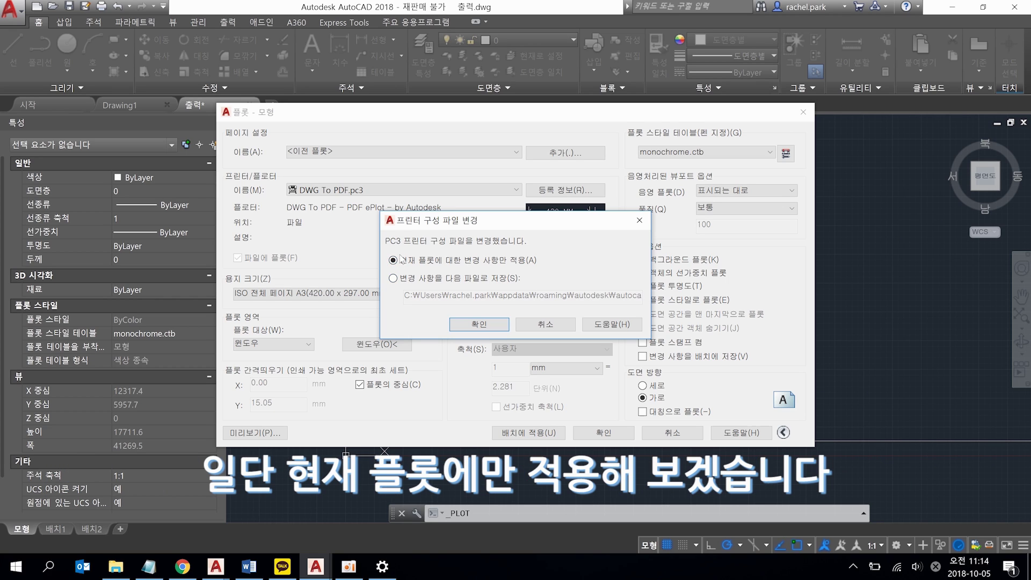
left_click(479, 324)
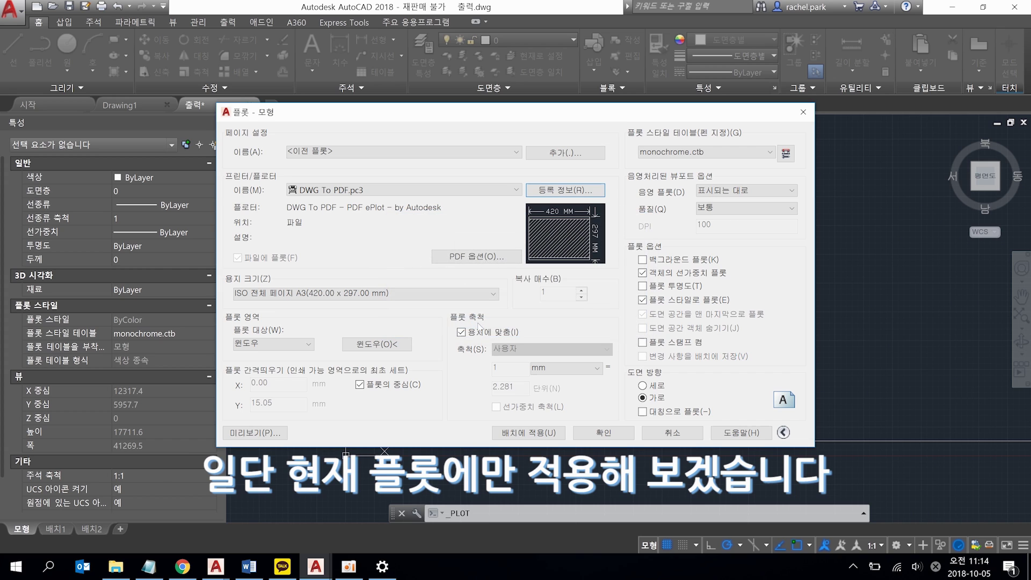
left_click(449, 295)
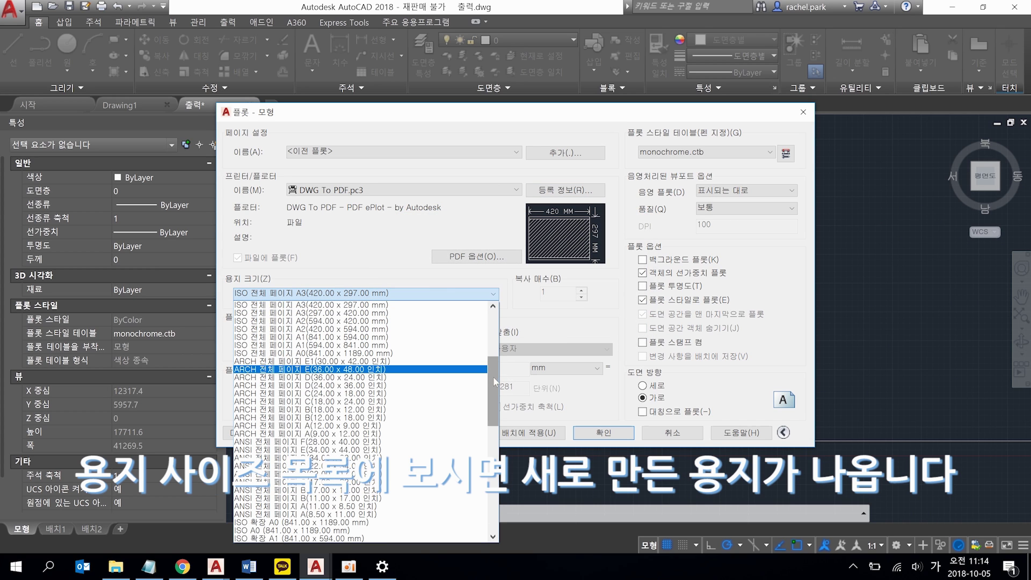
left_click_drag(495, 381, 494, 336)
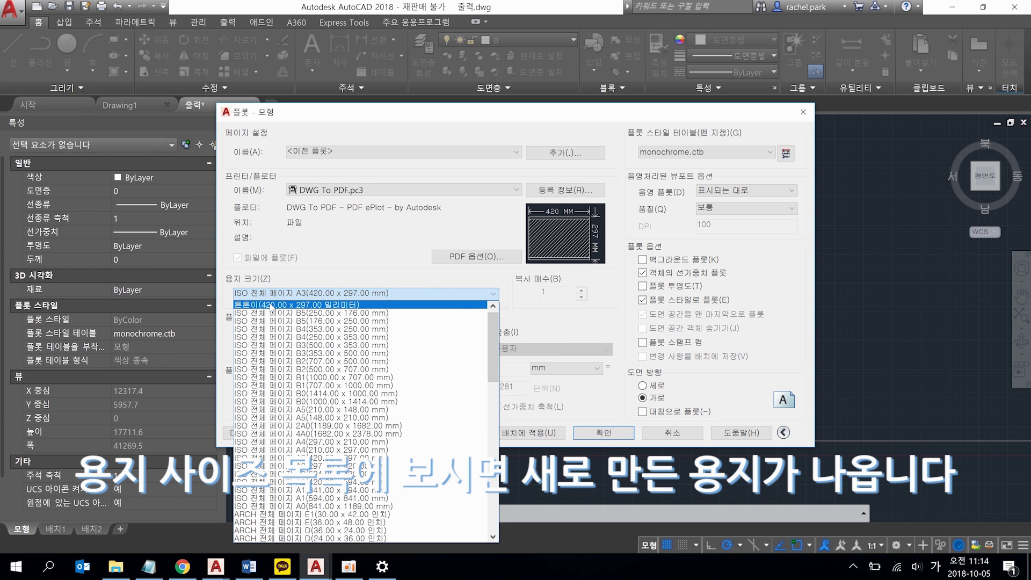
left_click(350, 305)
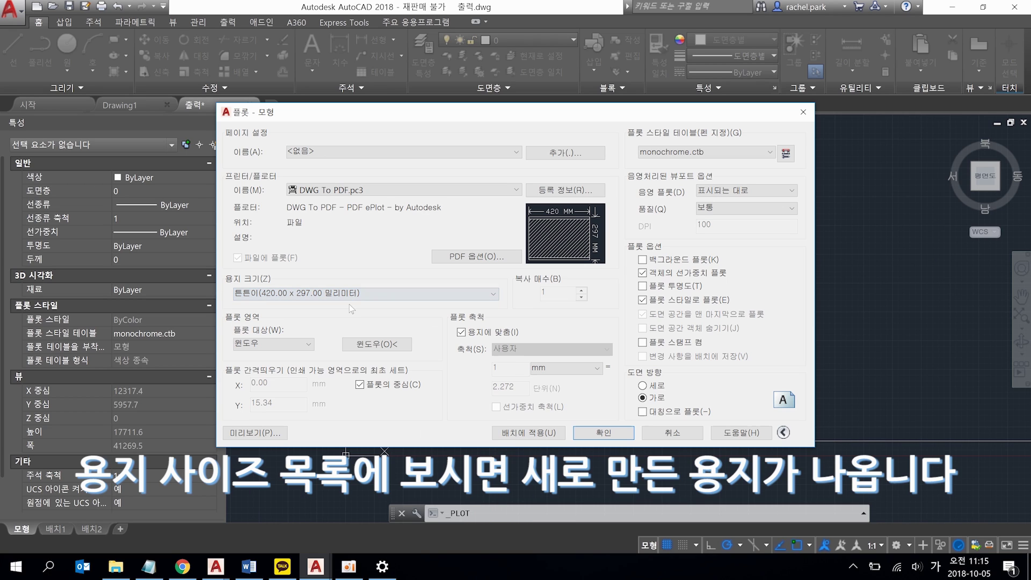
Pick a plot window around the drawing so it plots at 1:30 on 튼튼이 paper.
left_click(382, 346)
left_click(376, 224)
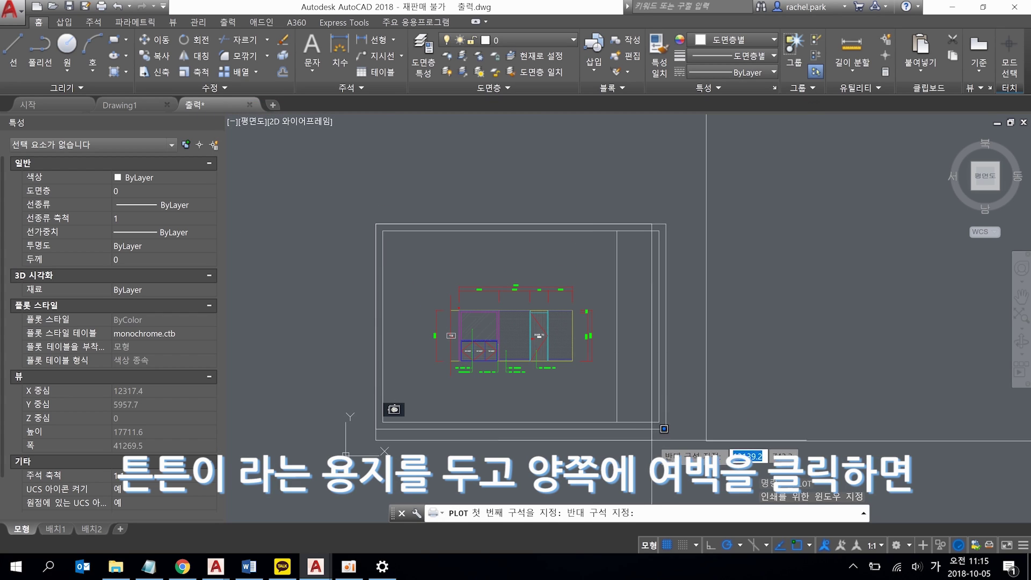
left_click(665, 427)
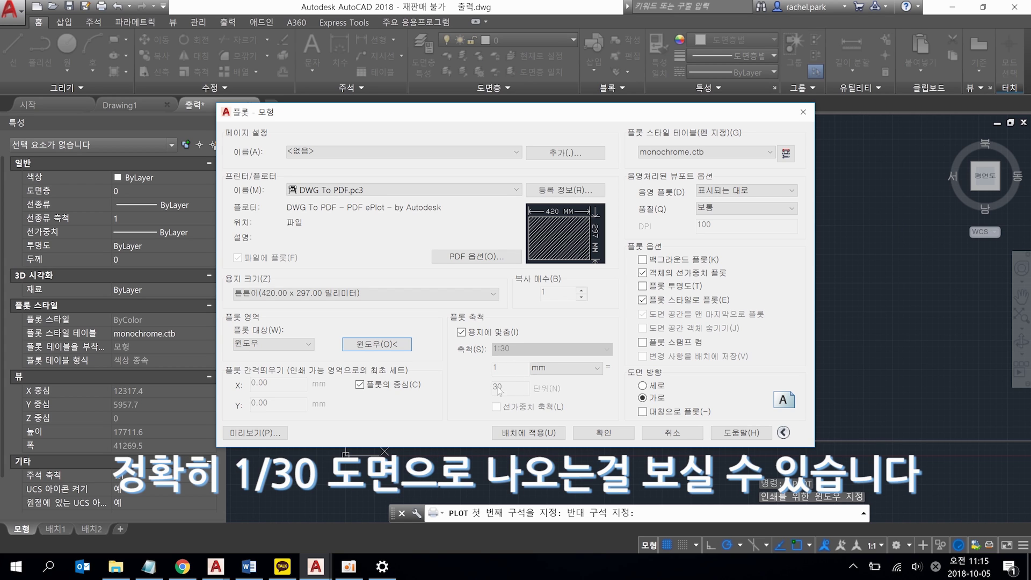
left_click(452, 294)
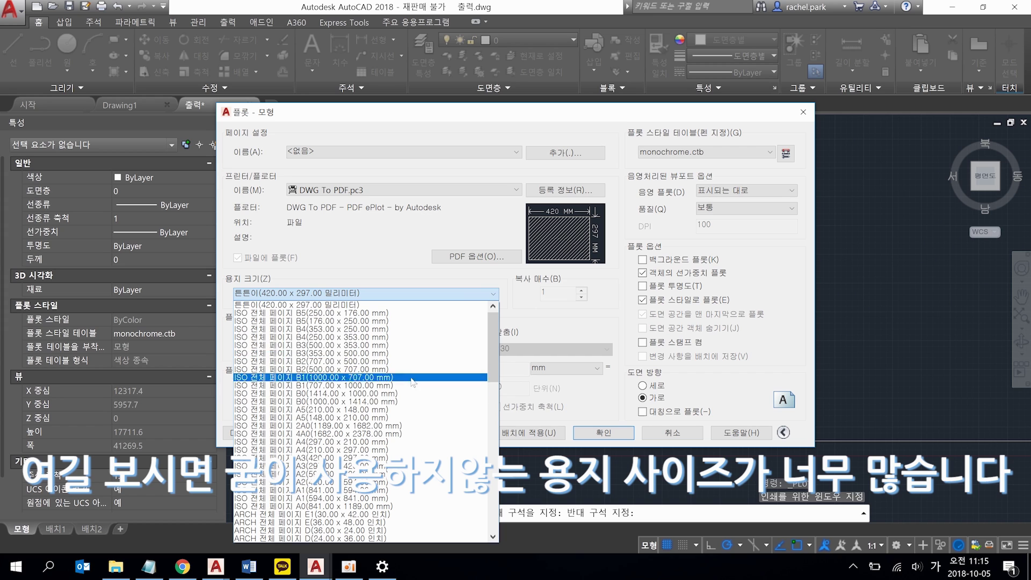
mouse_move(493, 337)
left_mouse_down()
mouse_move(493, 486)
mouse_move(495, 325)
left_mouse_up()
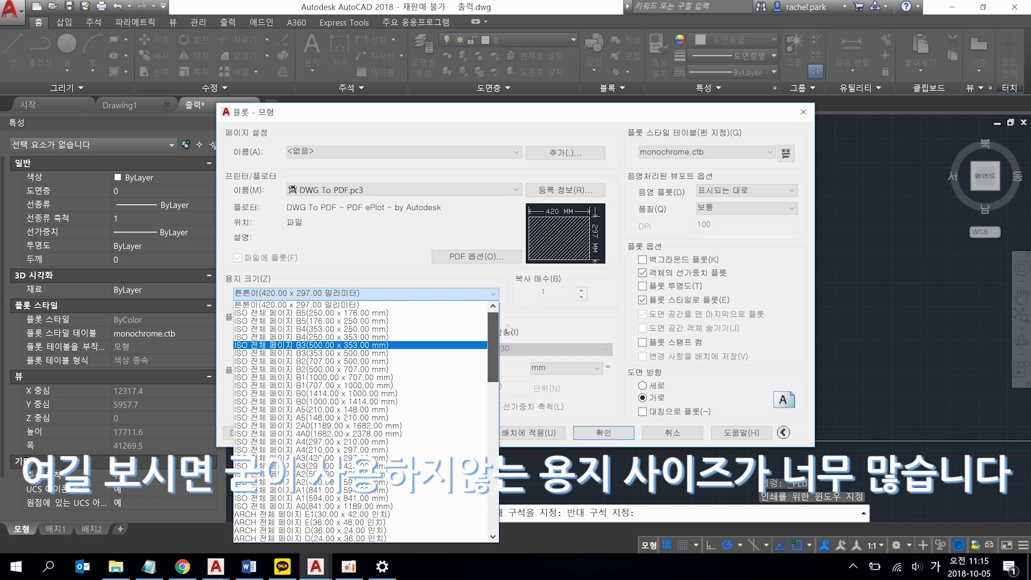
left_click(391, 264)
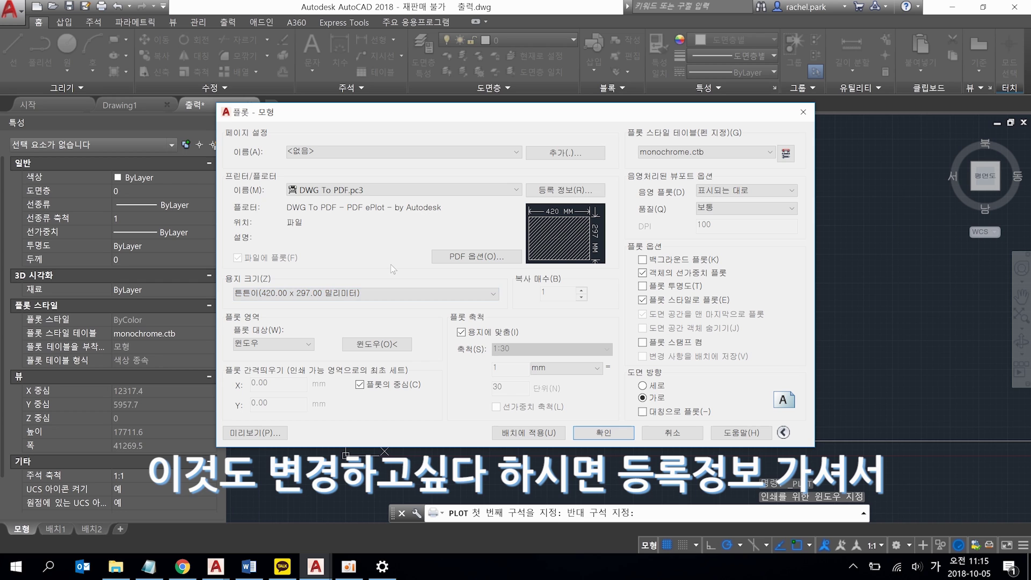
Open the plotter's Filter Paper Sizes page and uncheck all paper sizes.
left_click(568, 190)
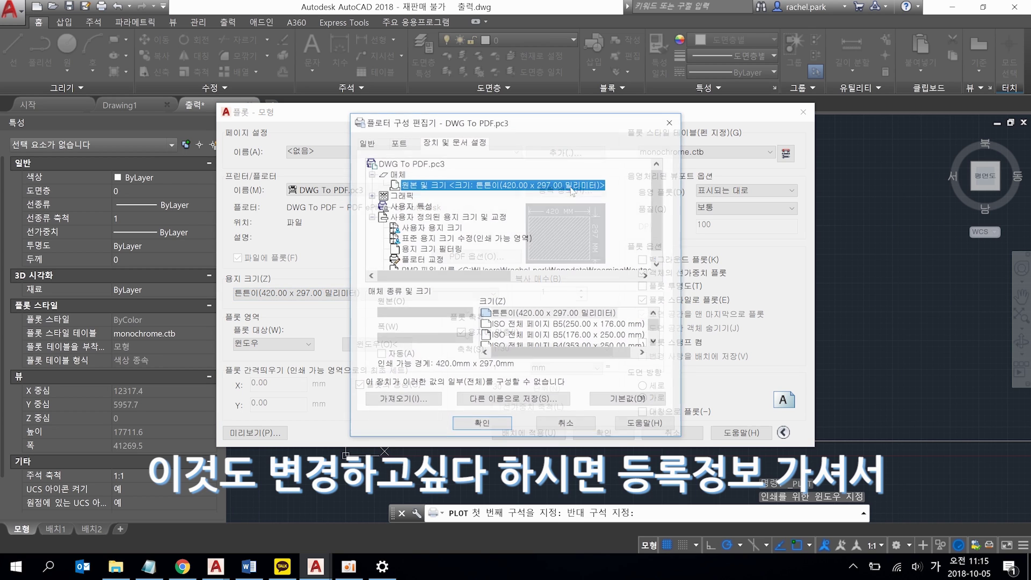
left_click(459, 249)
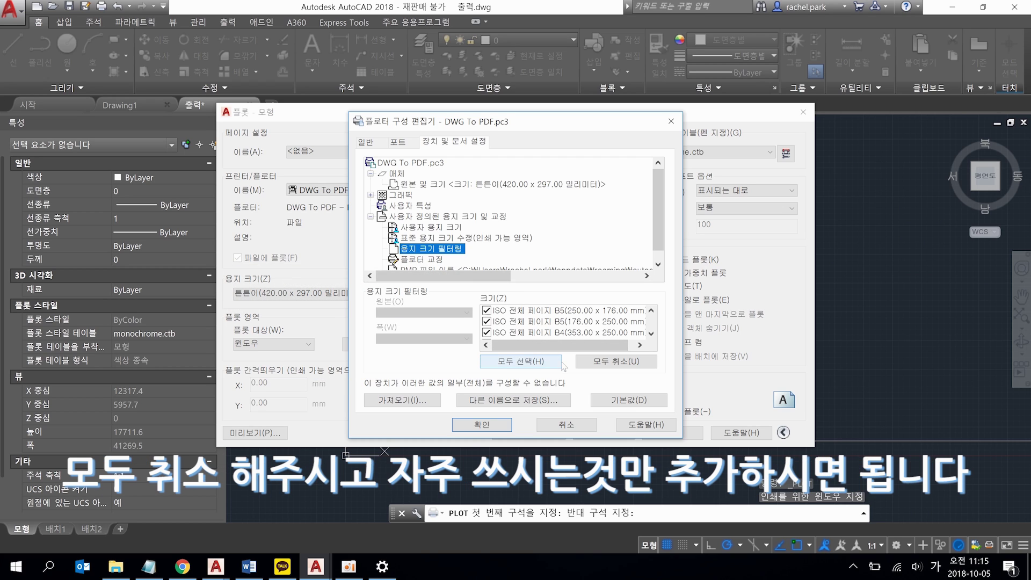
left_click(591, 367)
left_click(651, 332)
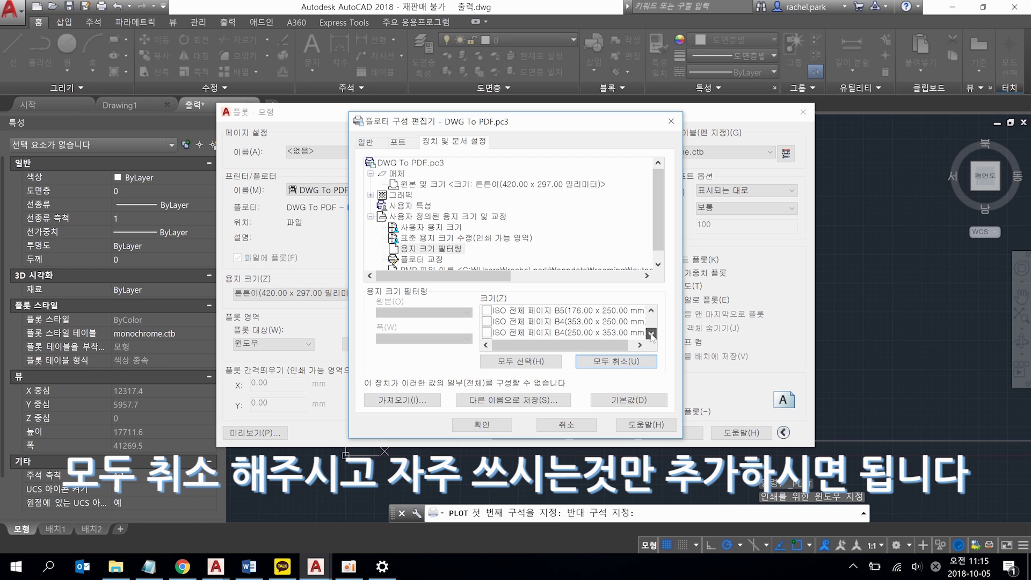
left_click(651, 333)
left_click(650, 333)
left_click(651, 332)
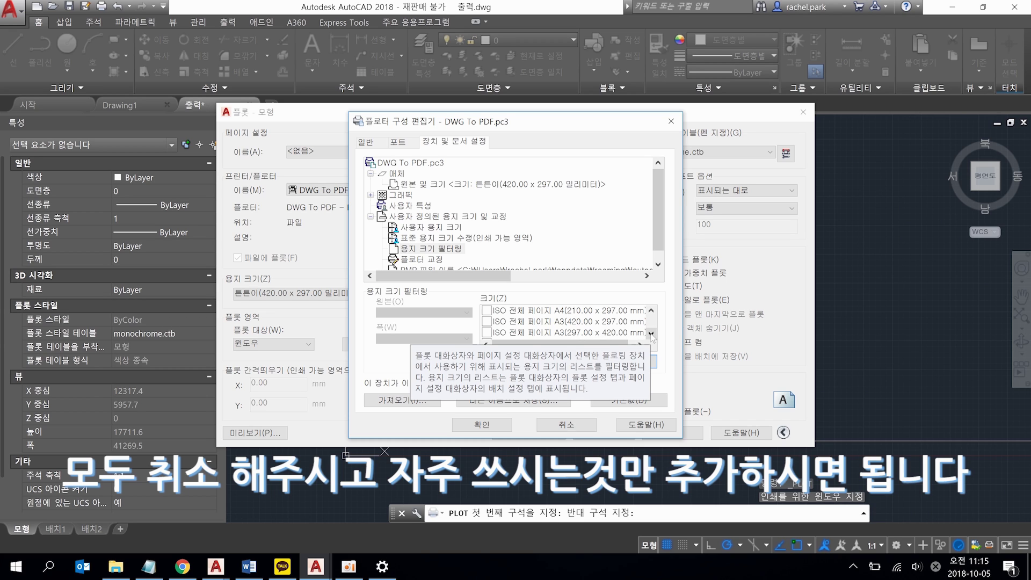
scroll(488, 324, "down", 1)
Enable only ISO full bleed A3 (420 x 297) and A4 (297 x 210), then save the filter.
left_click(487, 322)
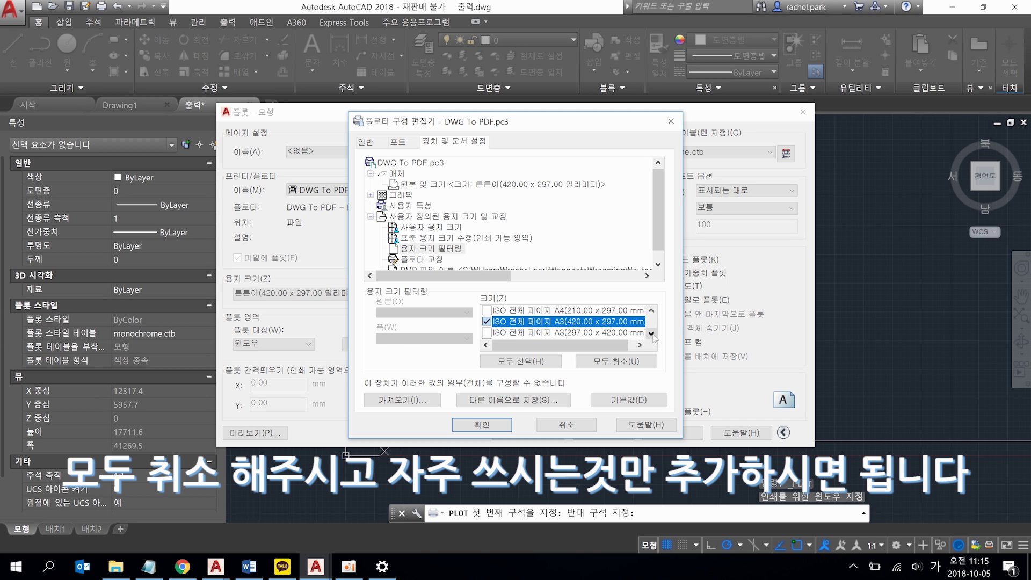
left_click(651, 333)
left_click(651, 332)
left_click(650, 333)
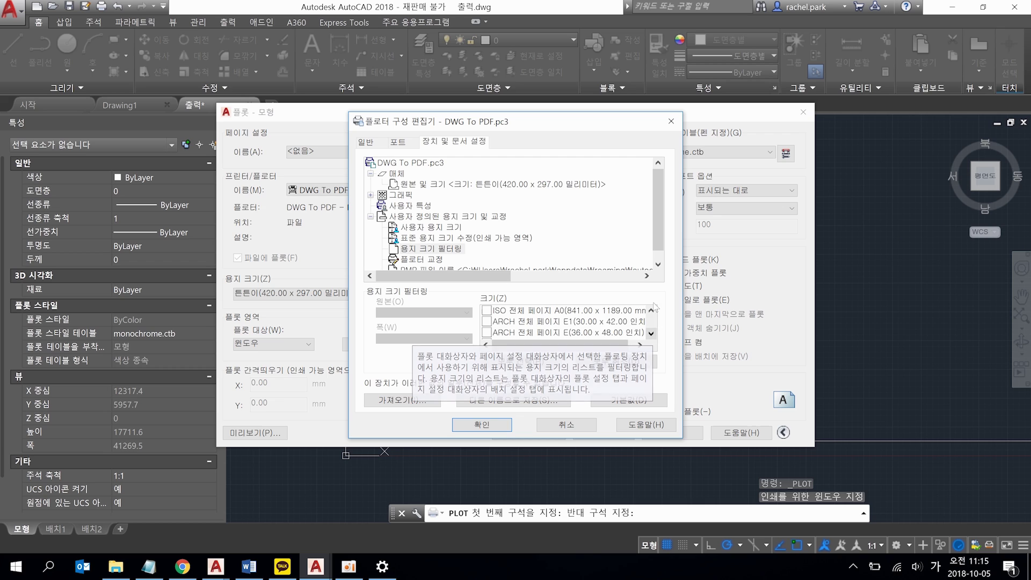
left_click(650, 310)
left_click(651, 310)
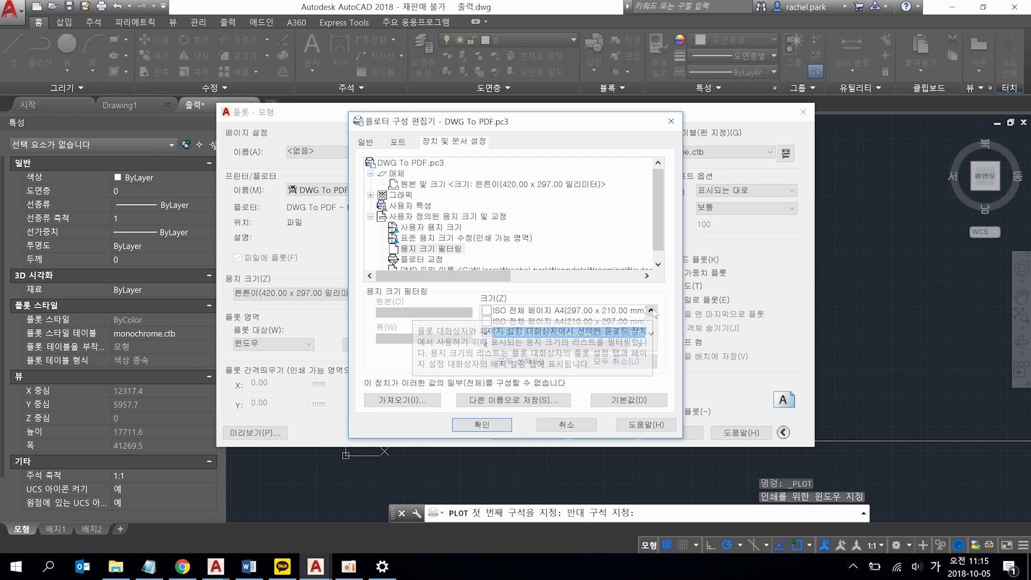
left_click(486, 311)
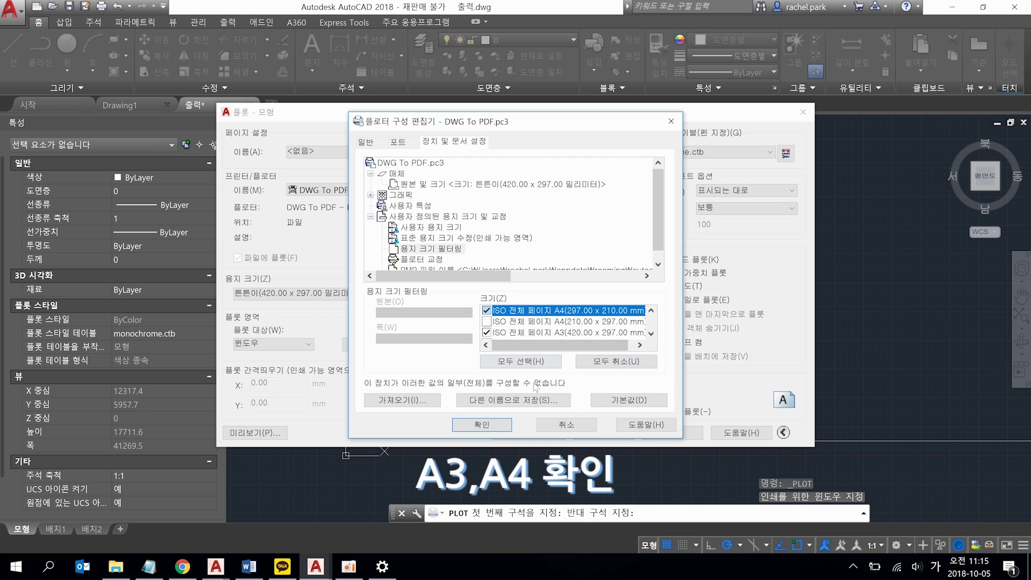
left_click(489, 424)
left_click(483, 300)
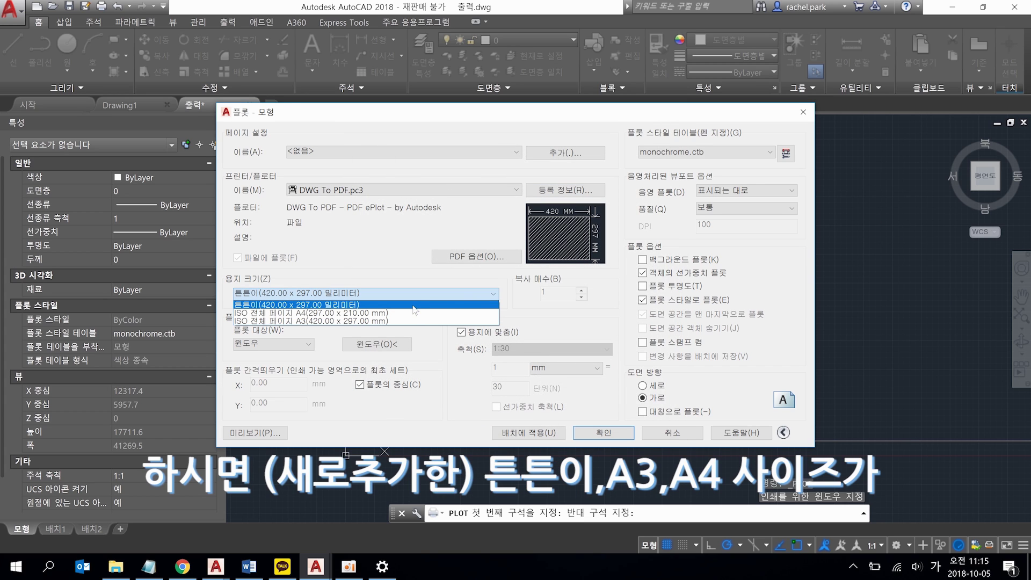
left_click(365, 304)
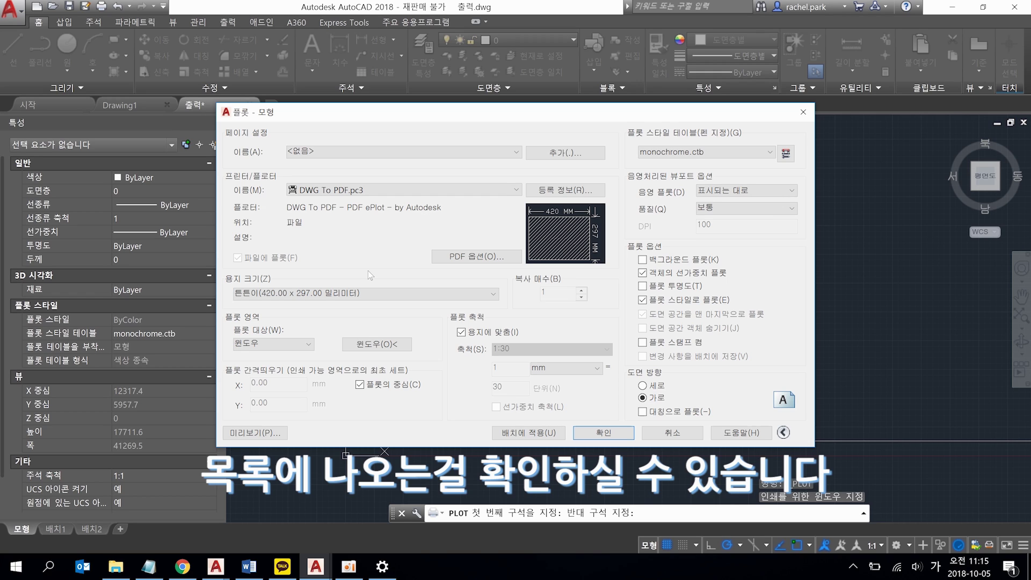